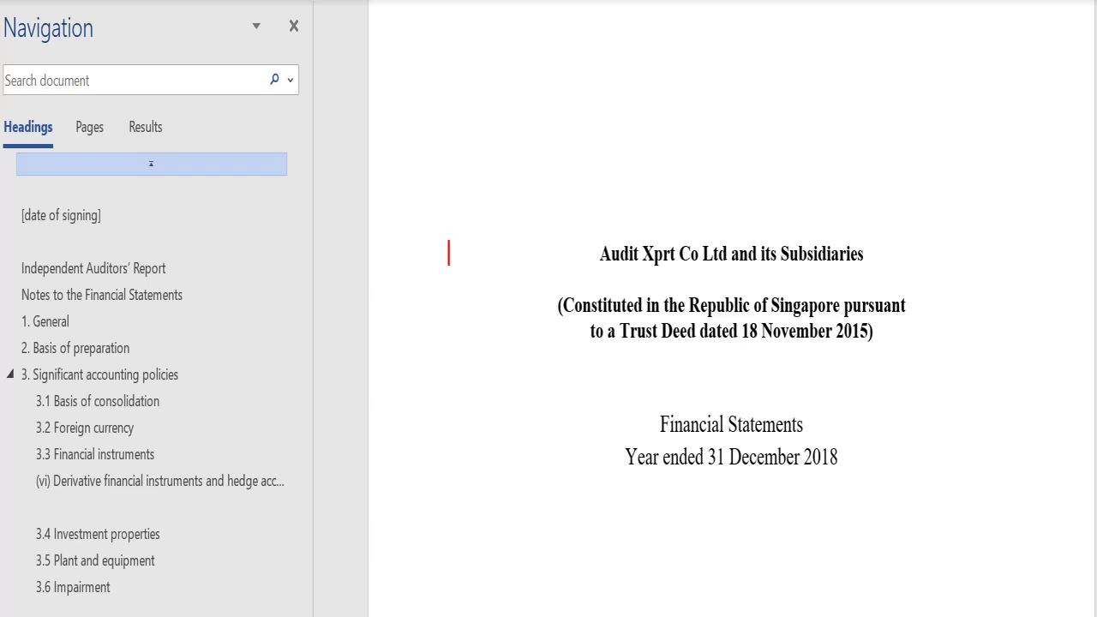
Scroll the primary statements to the continued Statement of Cash Flows with year-end cash of 41,191
scroll(854, 251, "down", 10)
scroll(854, 251, "down", 4)
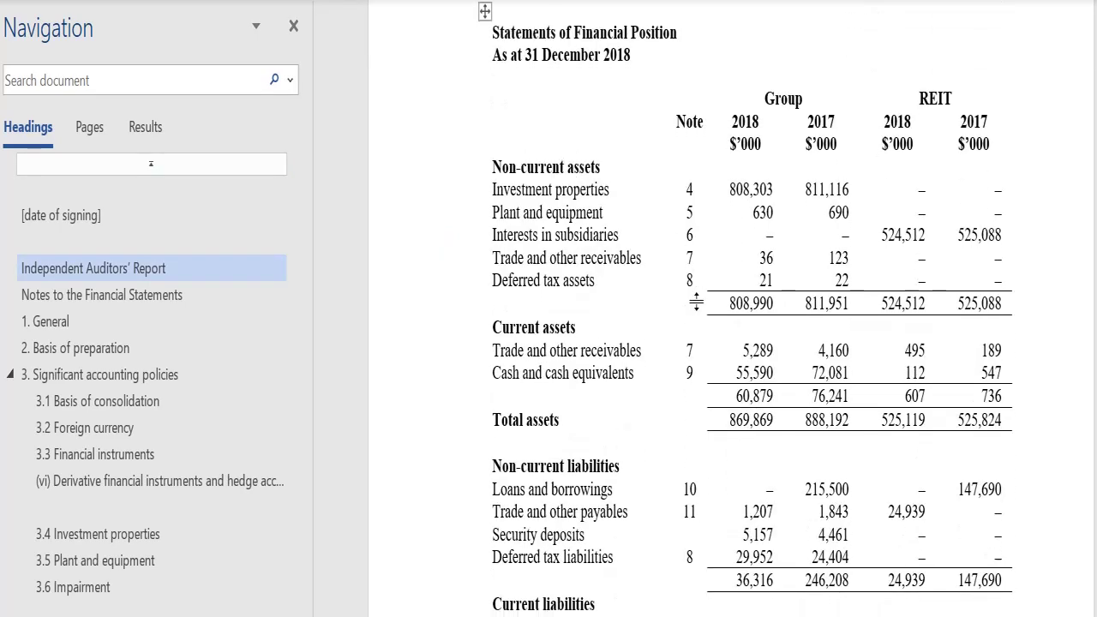
scroll(772, 283, "down", 10)
scroll(632, 318, "down", 6)
scroll(727, 323, "down", 10)
scroll(727, 323, "down", 10)
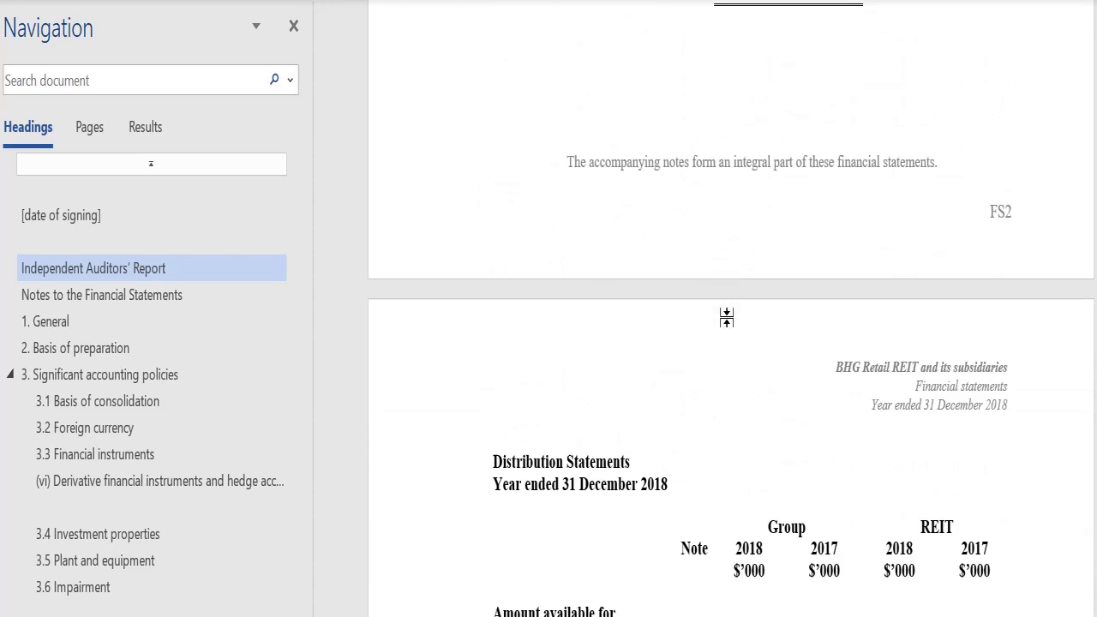
scroll(725, 314, "down", 5)
scroll(725, 316, "down", 1)
scroll(725, 317, "down", 10)
scroll(727, 310, "down", 5)
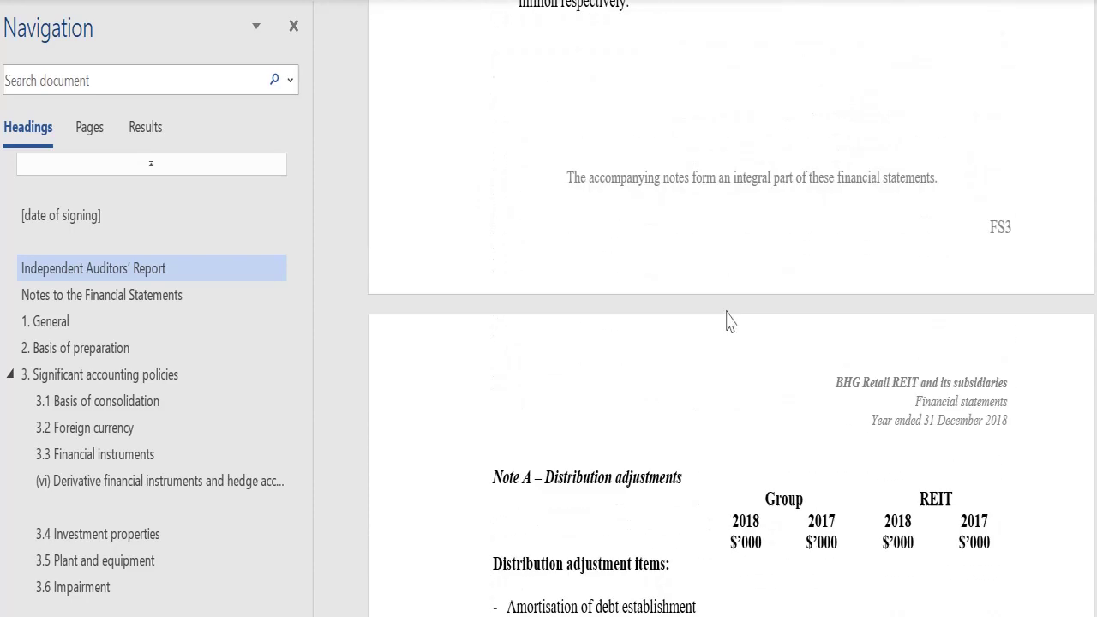
scroll(725, 317, "down", 5)
scroll(725, 317, "down", 5)
scroll(725, 317, "down", 5)
scroll(726, 317, "down", 7)
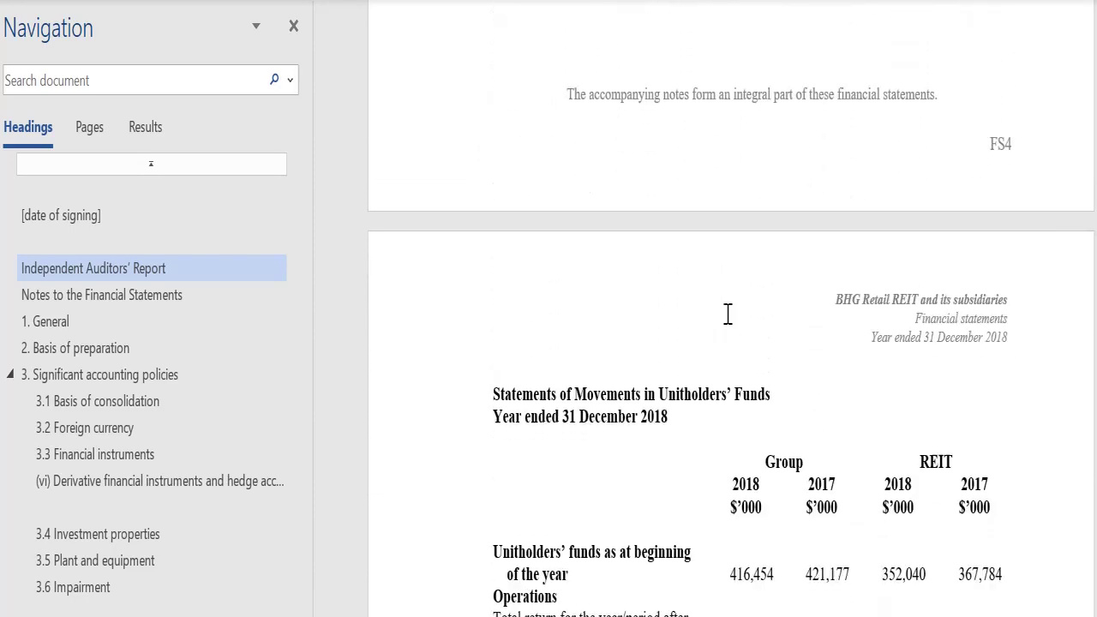
scroll(725, 317, "down", 4)
scroll(726, 316, "down", 5)
scroll(728, 314, "down", 5)
scroll(726, 314, "down", 15)
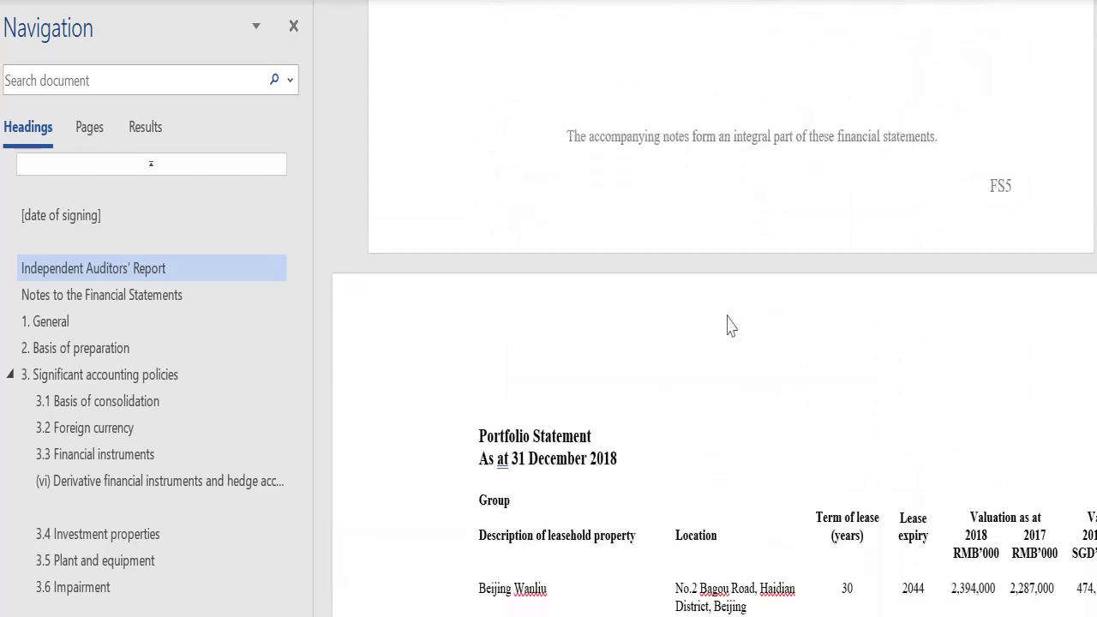
scroll(727, 314, "down", 15)
scroll(726, 315, "down", 10)
scroll(726, 315, "down", 20)
scroll(727, 314, "down", 5)
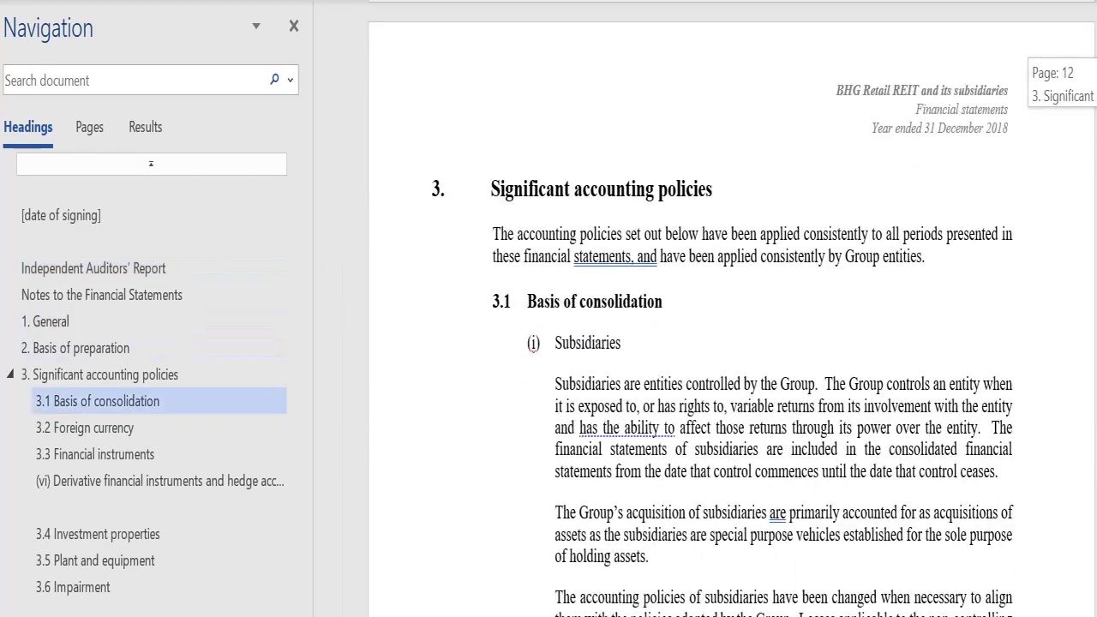
scroll(727, 315, "down", 5)
scroll(726, 315, "up", 20)
scroll(727, 314, "up", 20)
scroll(727, 315, "down", 5)
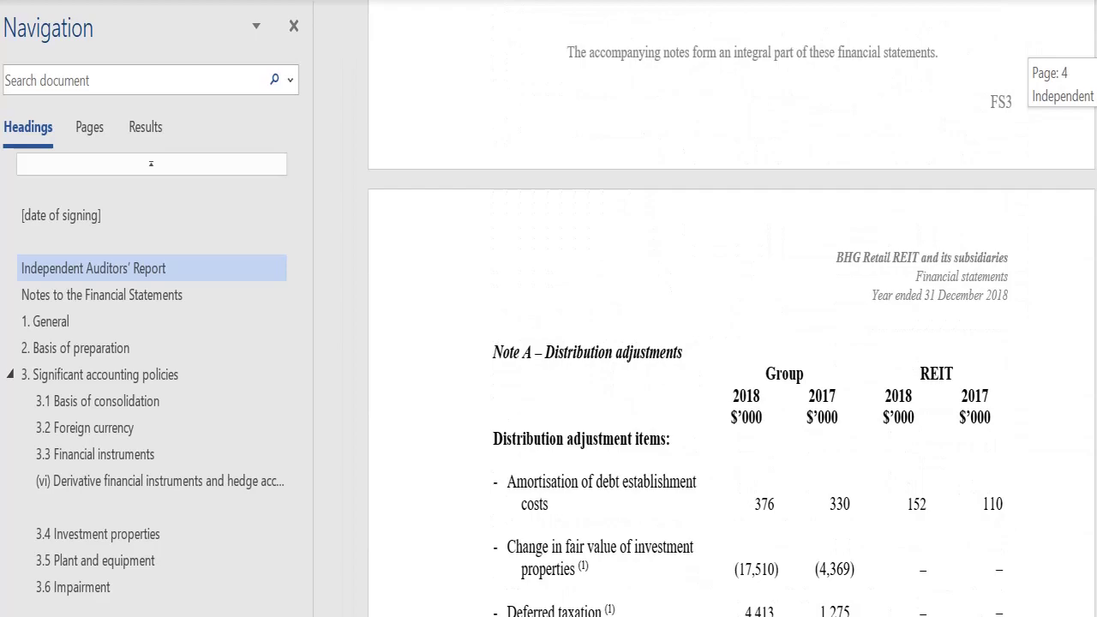
scroll(727, 314, "down", 10)
scroll(727, 314, "up", 15)
scroll(727, 314, "down", 10)
scroll(727, 314, "up", 10)
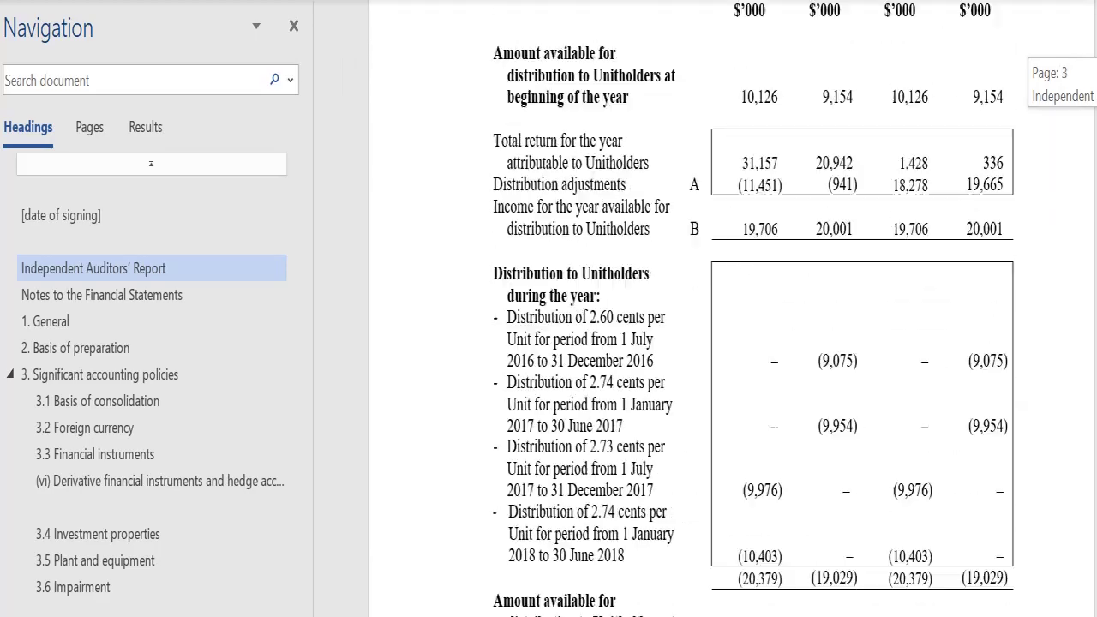
scroll(727, 315, "up", 10)
scroll(727, 315, "up", 10)
scroll(727, 315, "up", 5)
scroll(994, 80, "up", 8)
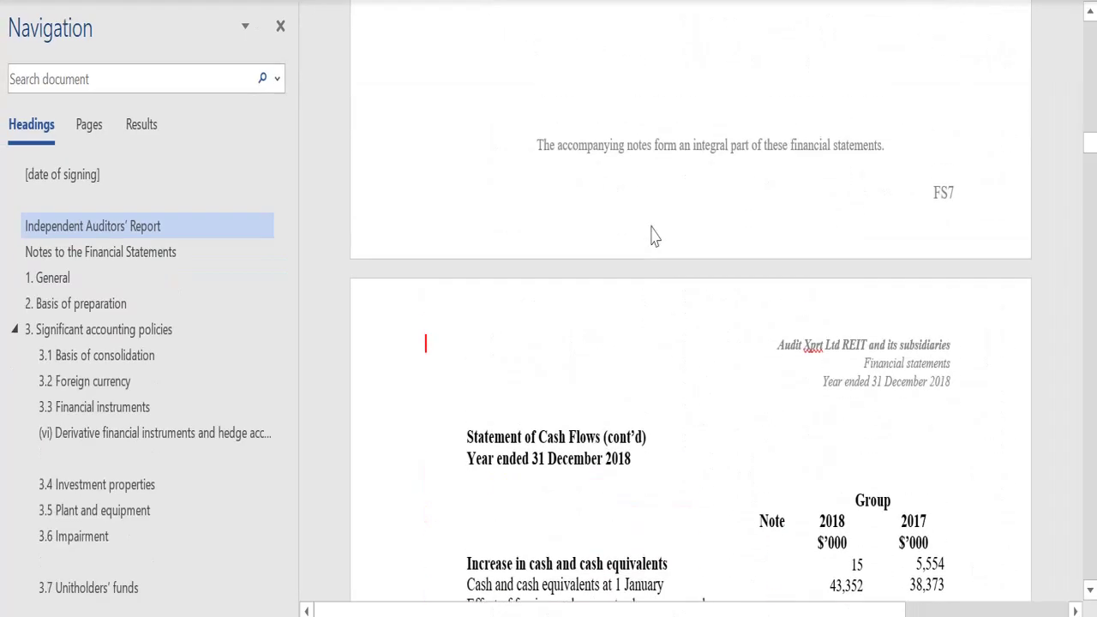
scroll(651, 233, "down", 3)
Check Note 9, Cash and cash equivalents, against 41,191 and list note headings 8–16
scroll(652, 228, "down", 3)
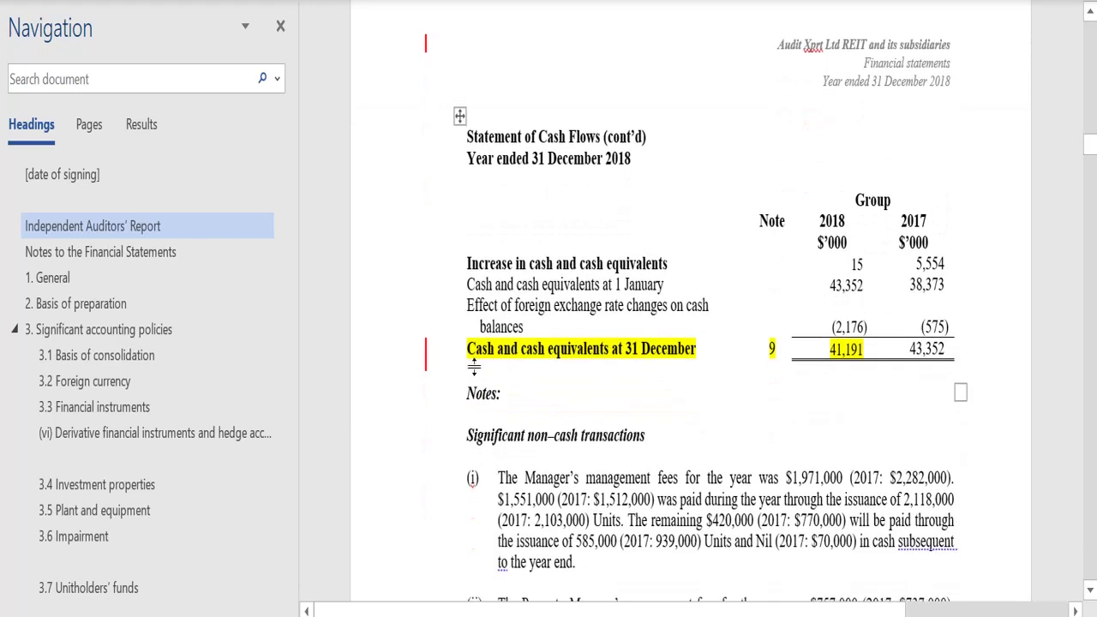
scroll(69, 202, "down", 5)
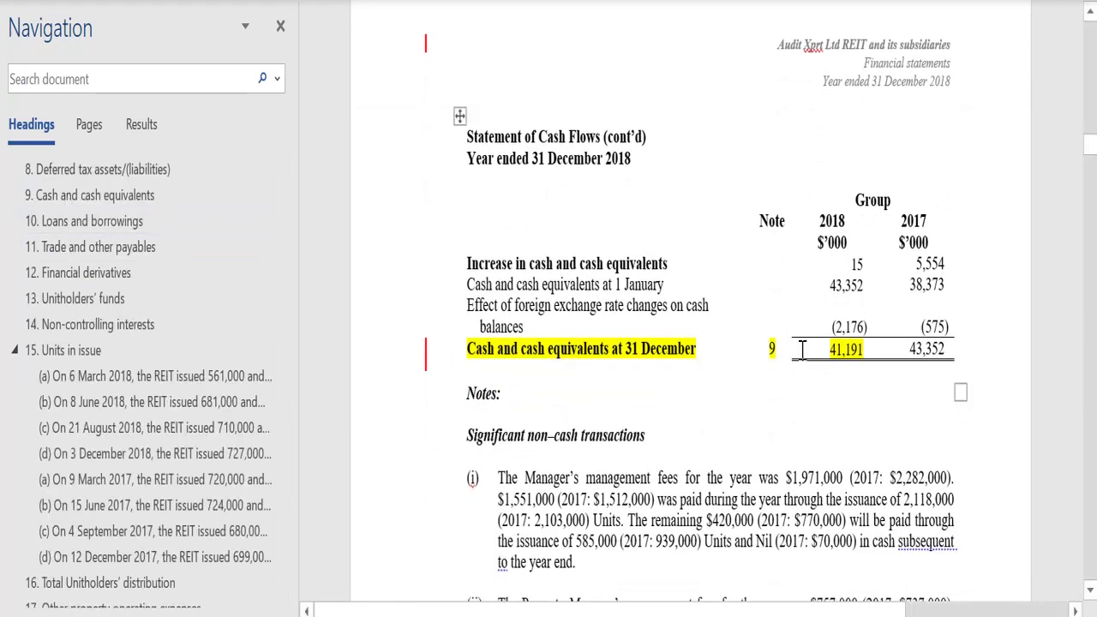
left_click(86, 204)
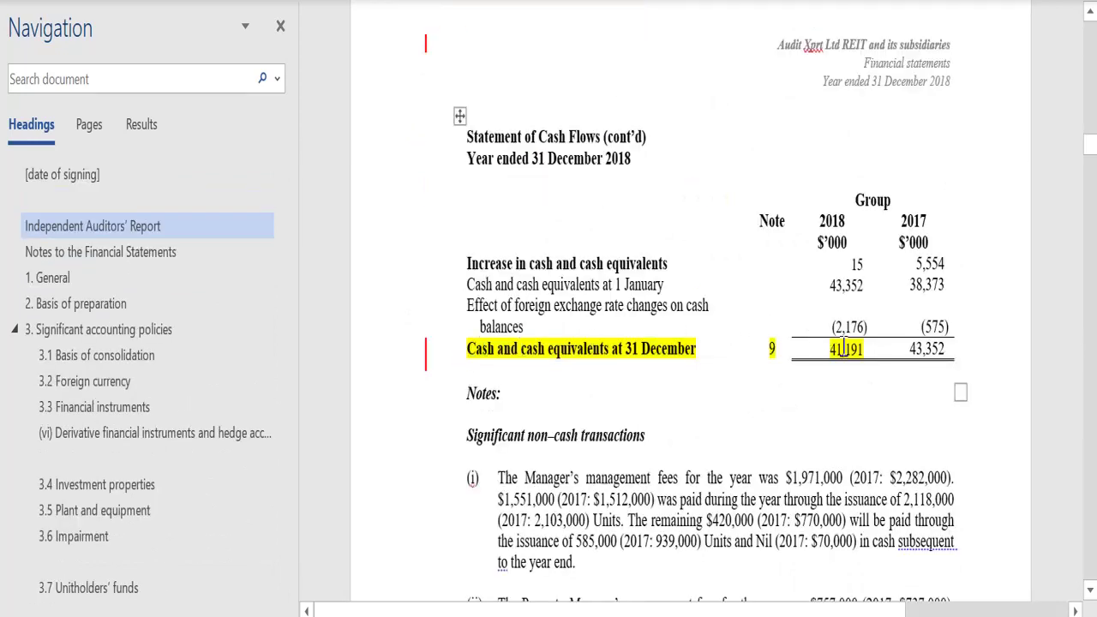
scroll(127, 335, "down", 1)
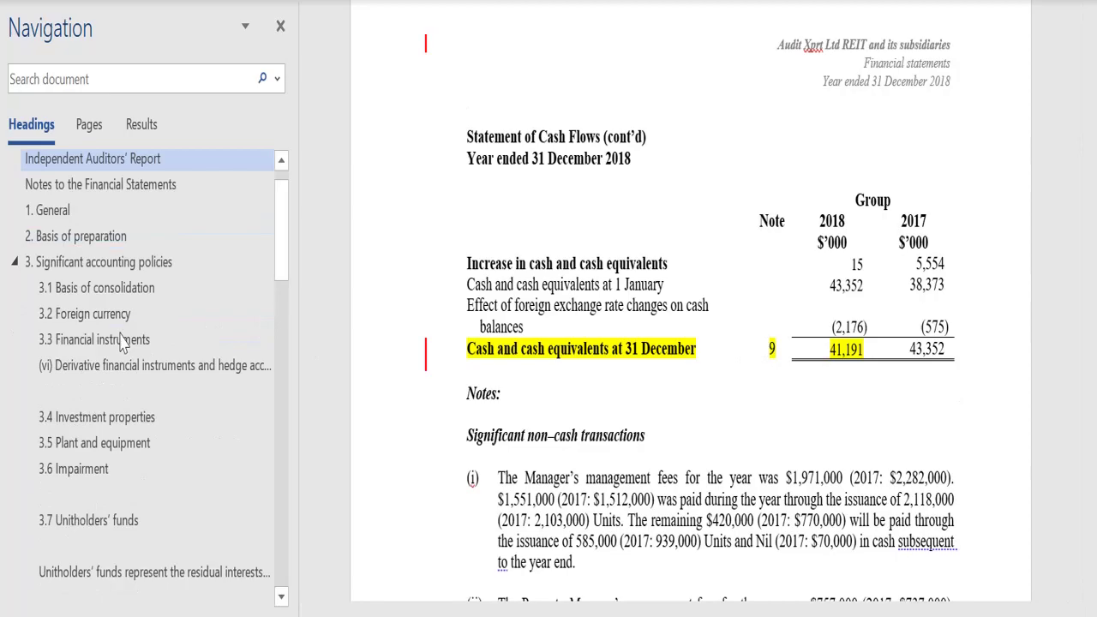
scroll(123, 366, "down", 4)
scroll(122, 366, "down", 3)
scroll(122, 366, "down", 5)
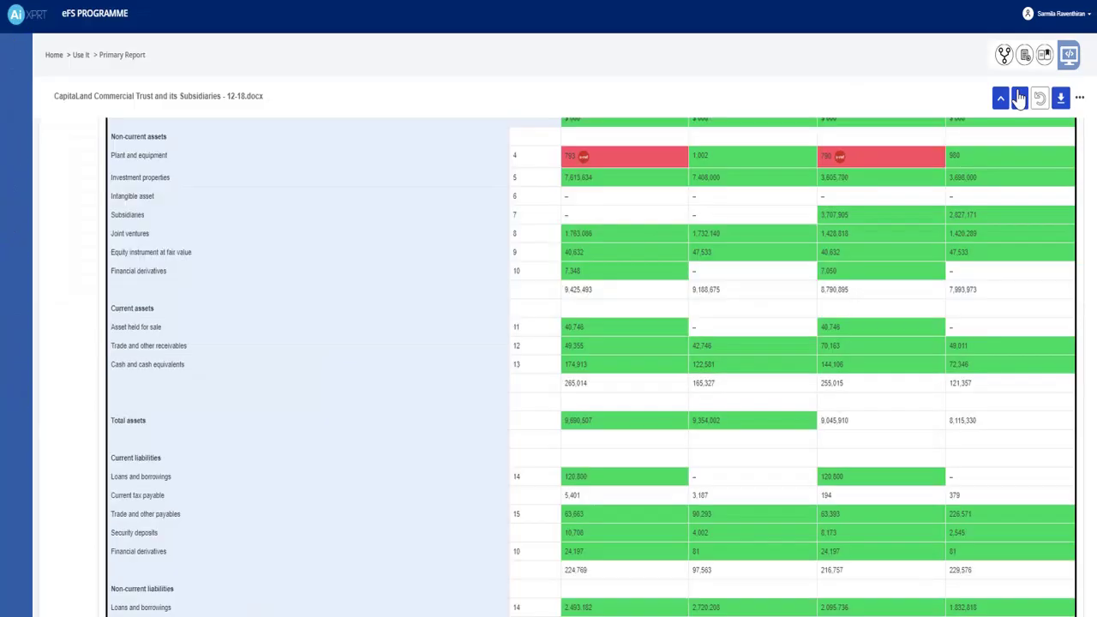
View the reasons on flagged balance-sheet cells and move to the Statements of Total Return
left_click(1020, 98)
left_click(1020, 98)
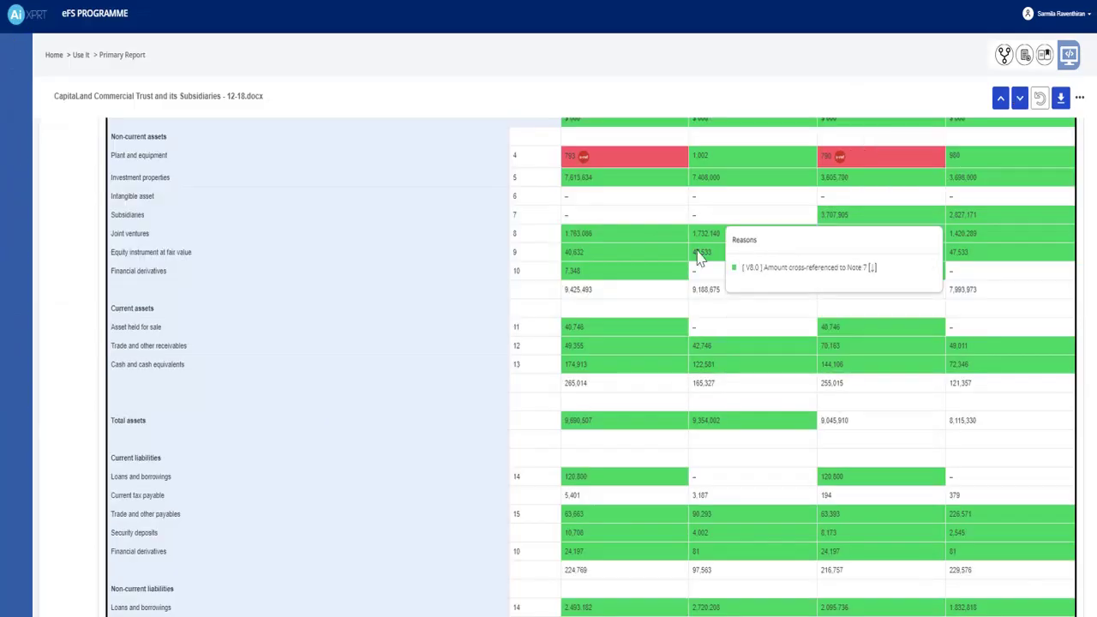
left_click(1021, 100)
left_click(1020, 98)
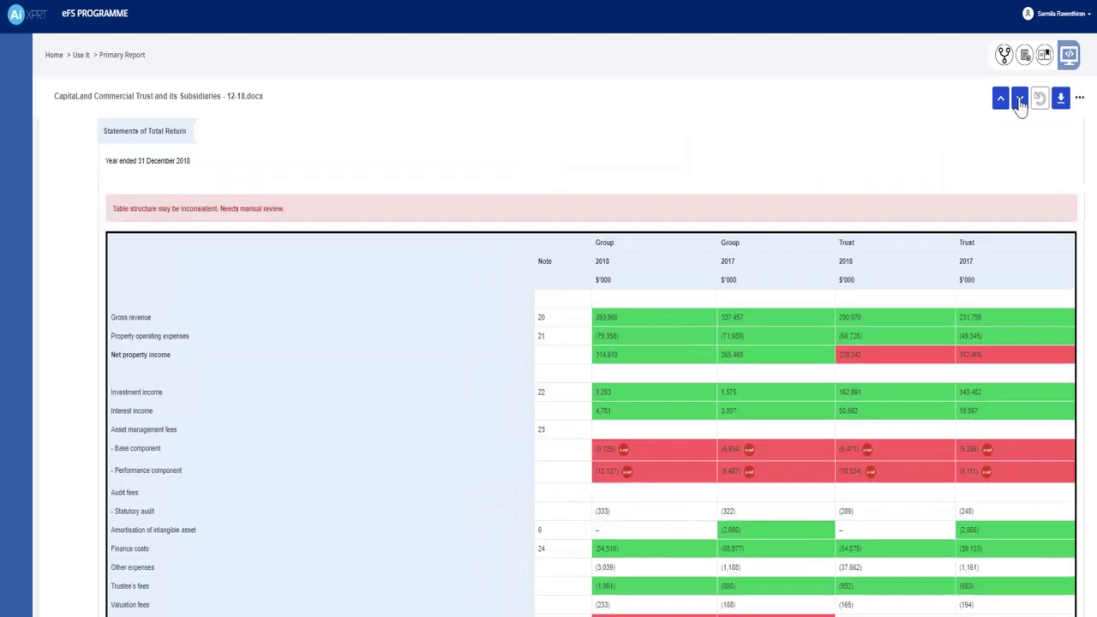
Step through the flagged tables, via the Statements of Cash Flows, to the FRS 109 classification table
left_click(1020, 99)
left_click(1019, 100)
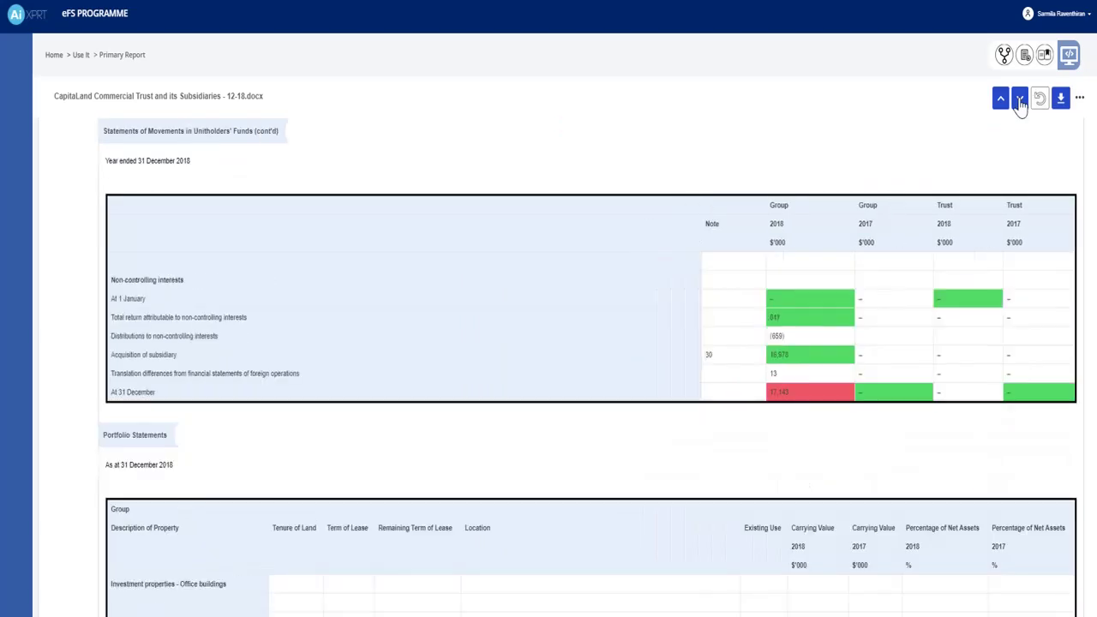
left_click(1020, 100)
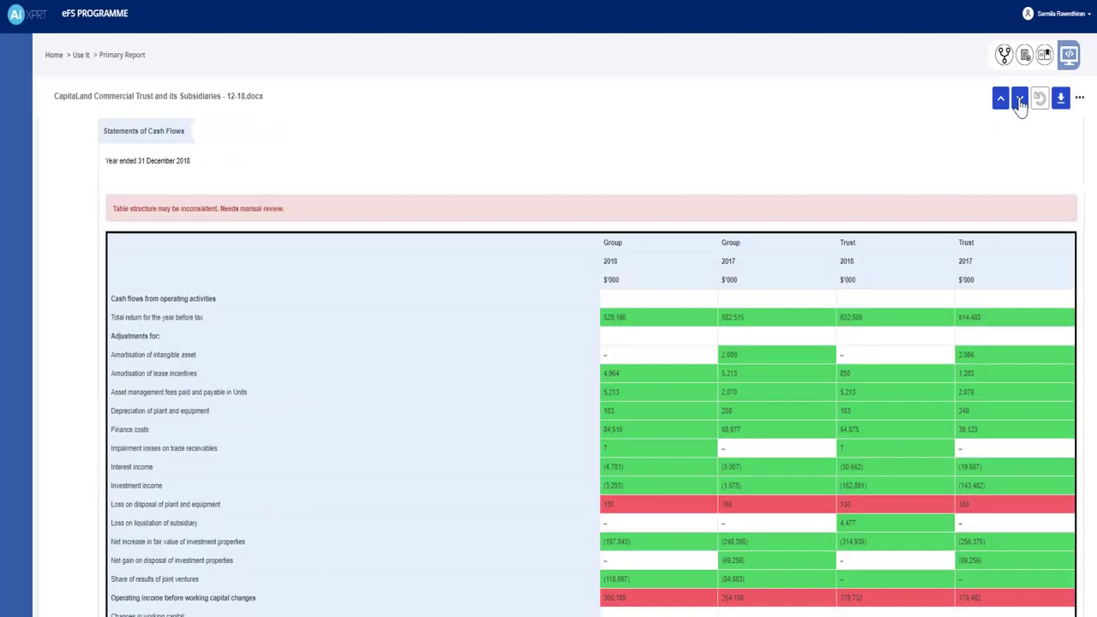
left_click(1020, 99)
left_click(1020, 99)
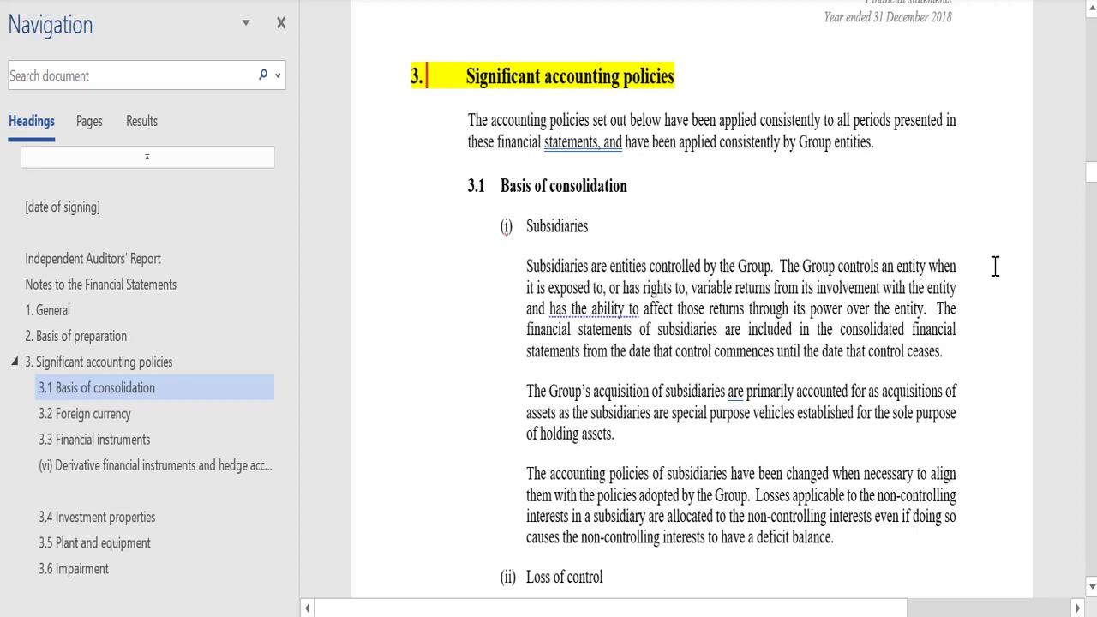
Read accounting policies from 3.1 Basis of consolidation to Derecognition under 3.3 Financial instruments
mouse_move(416, 77)
scroll(632, 115, "down", 1)
scroll(625, 123, "down", 1)
scroll(631, 134, "down", 3)
scroll(651, 180, "down", 3)
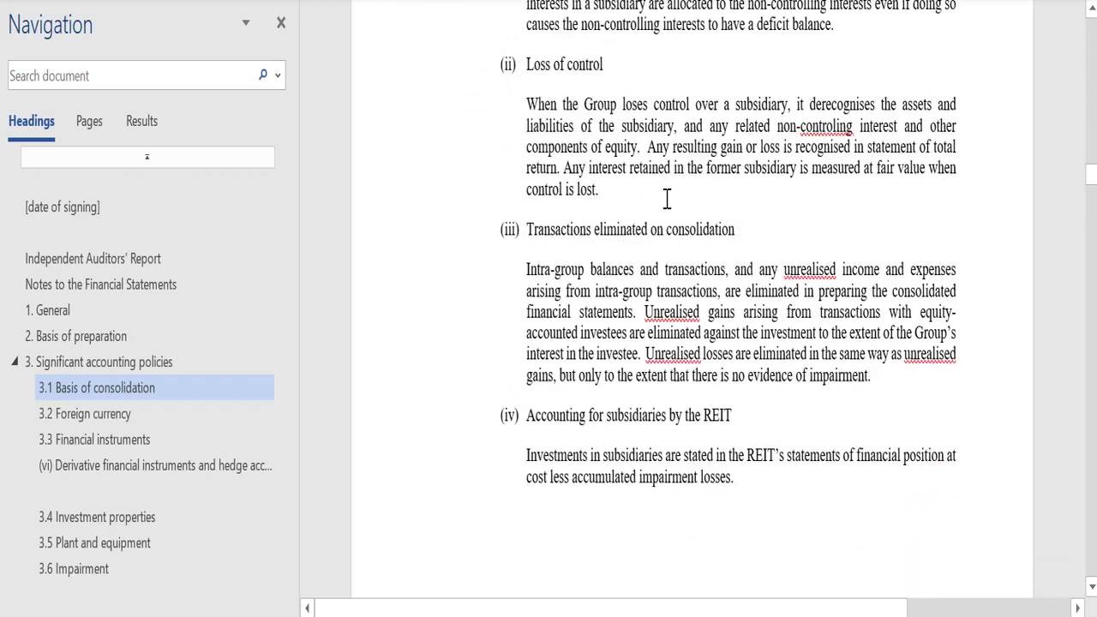
scroll(666, 200, "down", 1)
scroll(673, 210, "down", 2)
scroll(677, 214, "down", 1)
scroll(672, 221, "down", 2)
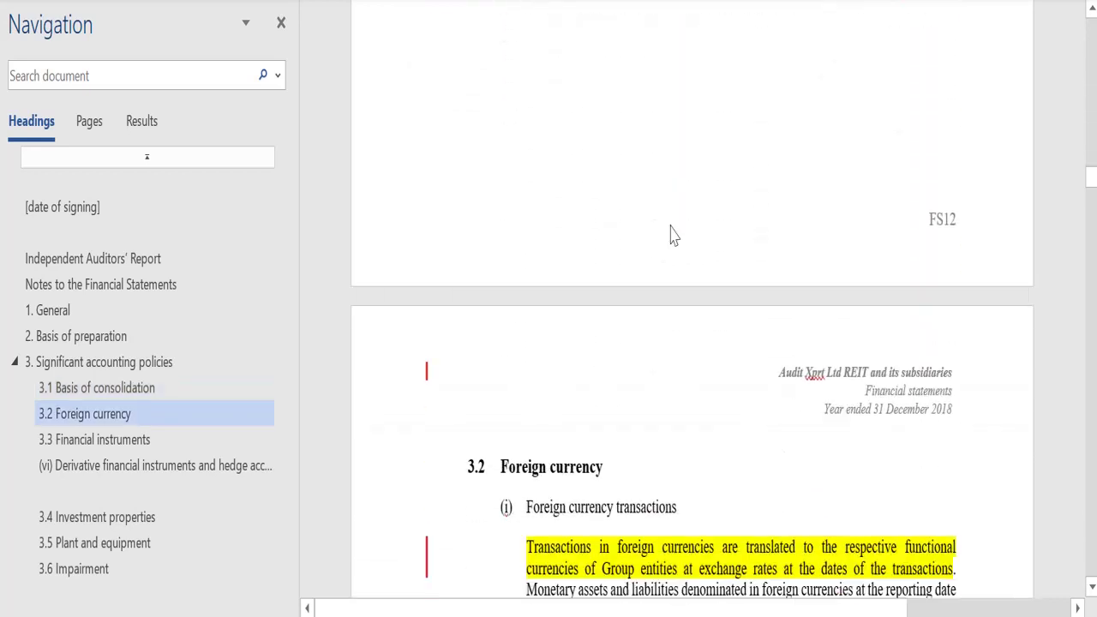
scroll(671, 223, "down", 2)
scroll(672, 224, "down", 2)
scroll(673, 227, "down", 1)
scroll(672, 226, "down", 1)
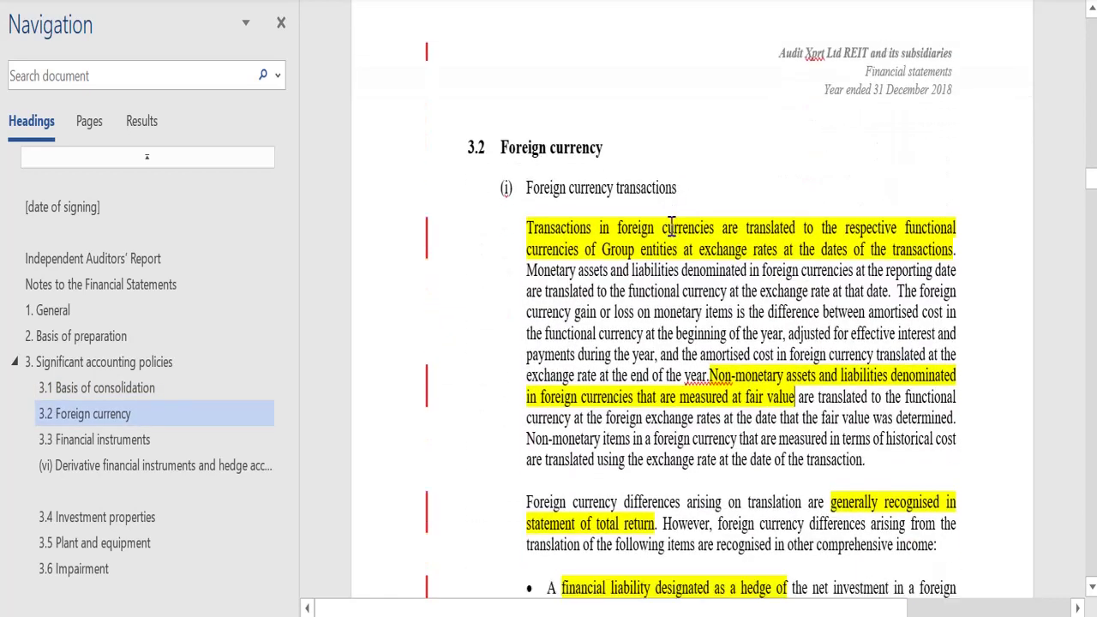
scroll(672, 226, "down", 1)
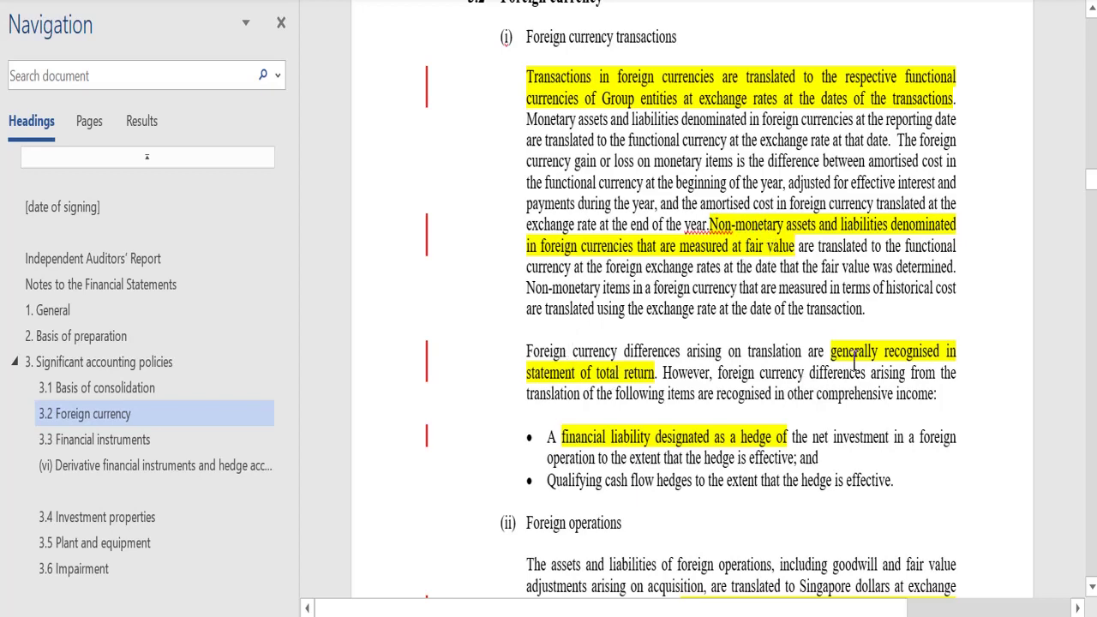
scroll(895, 386, "down", 2)
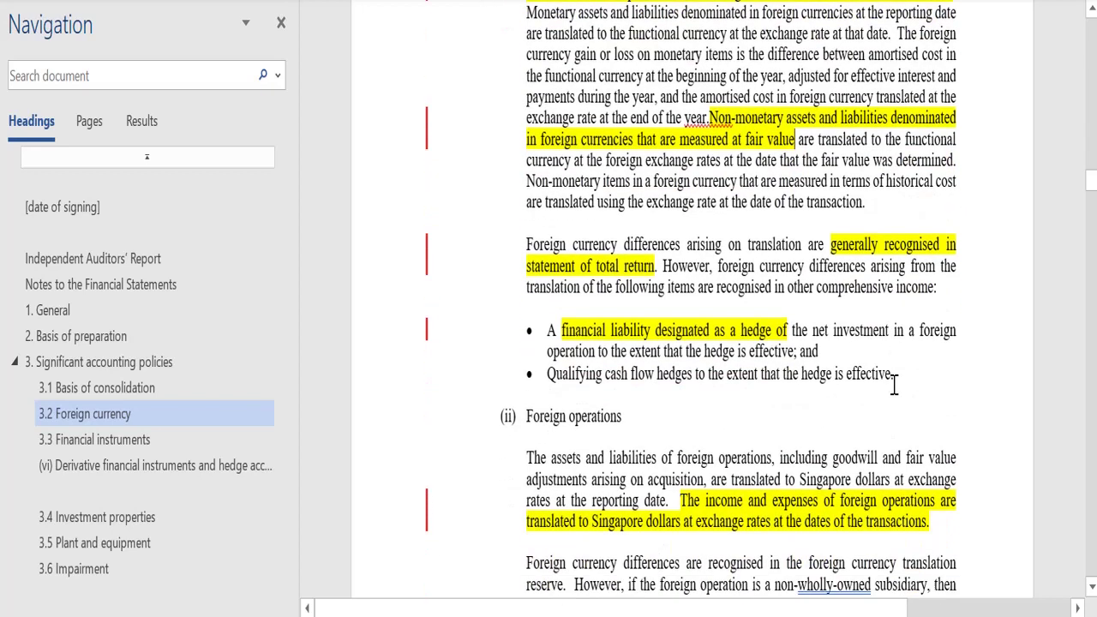
scroll(894, 386, "down", 2)
scroll(894, 386, "down", 1)
scroll(894, 386, "down", 2)
scroll(894, 386, "down", 2)
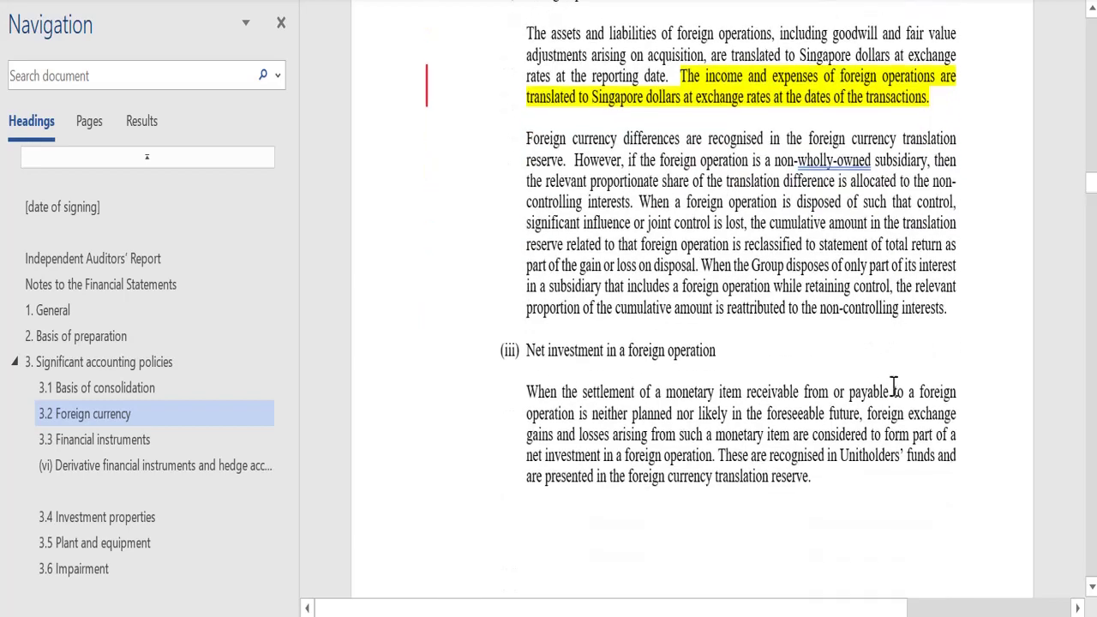
scroll(892, 388, "down", 5)
scroll(892, 389, "down", 4)
scroll(889, 395, "down", 4)
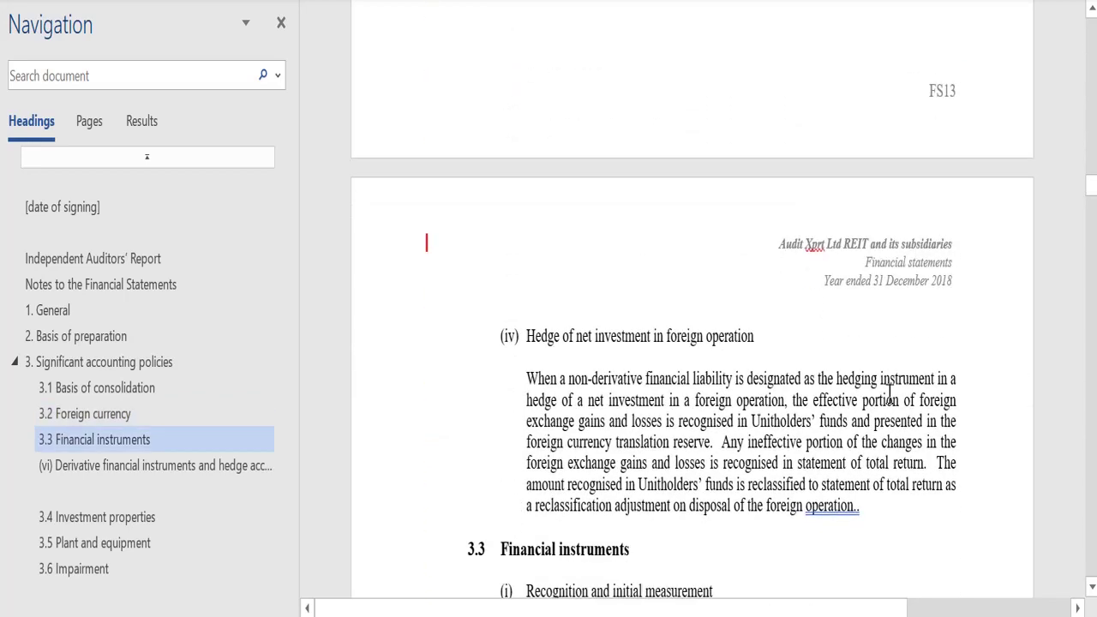
scroll(890, 392, "down", 4)
scroll(890, 392, "down", 4)
scroll(890, 392, "down", 1)
scroll(889, 392, "down", 2)
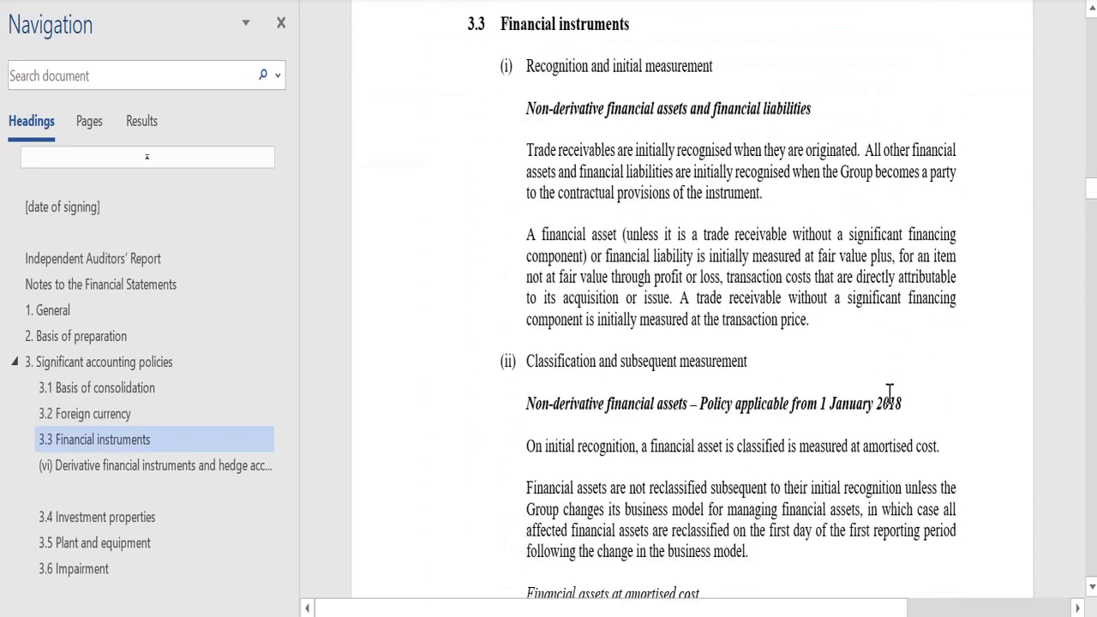
scroll(889, 392, "down", 2)
scroll(888, 396, "down", 3)
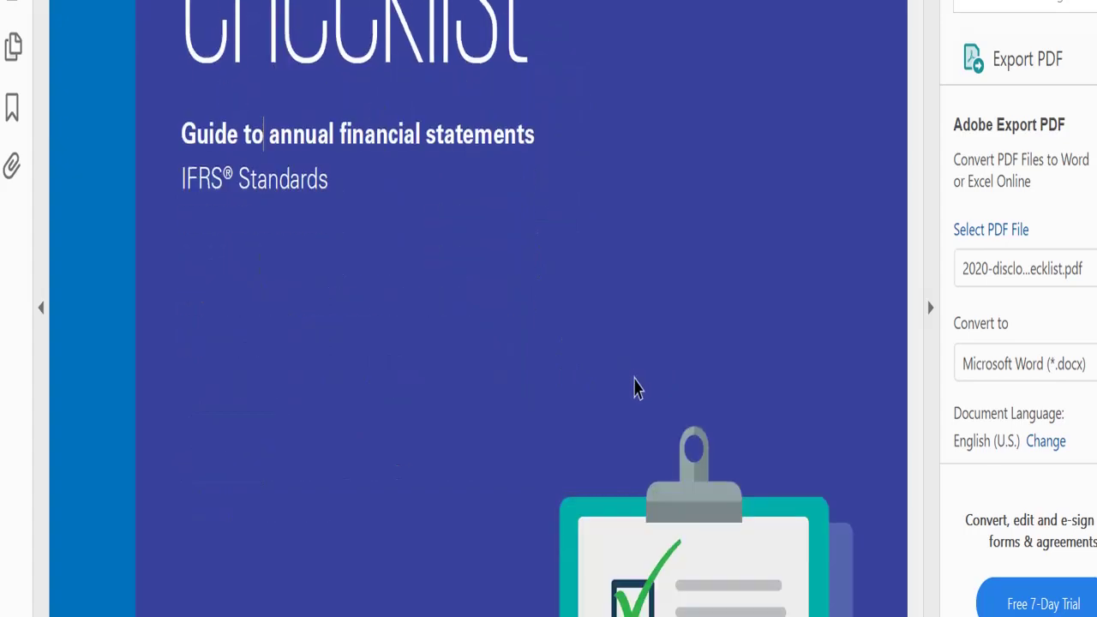
scroll(656, 374, "down", 5)
Highlight the checklist's Statement of financial position heading and its IAS 1.61 to IAS 1.56 requirements
mouse_move(919, 12)
left_mouse_down()
mouse_move(917, 71)
mouse_move(832, 127)
left_mouse_up()
scroll(543, 238, "up", 10)
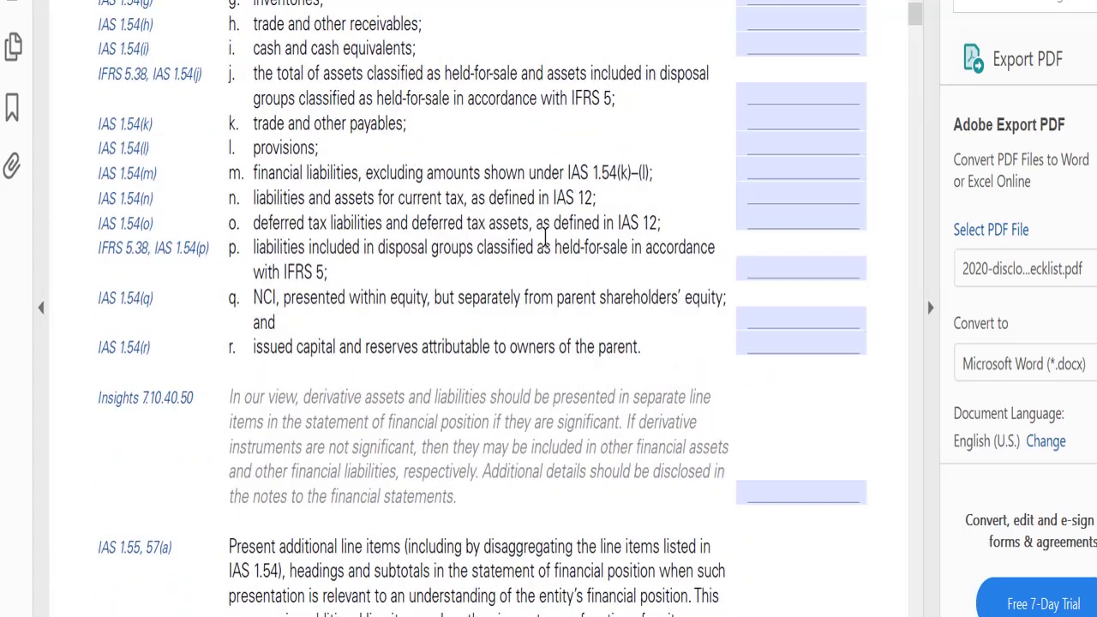
scroll(542, 239, "up", 4)
scroll(543, 238, "up", 5)
scroll(543, 238, "up", 3)
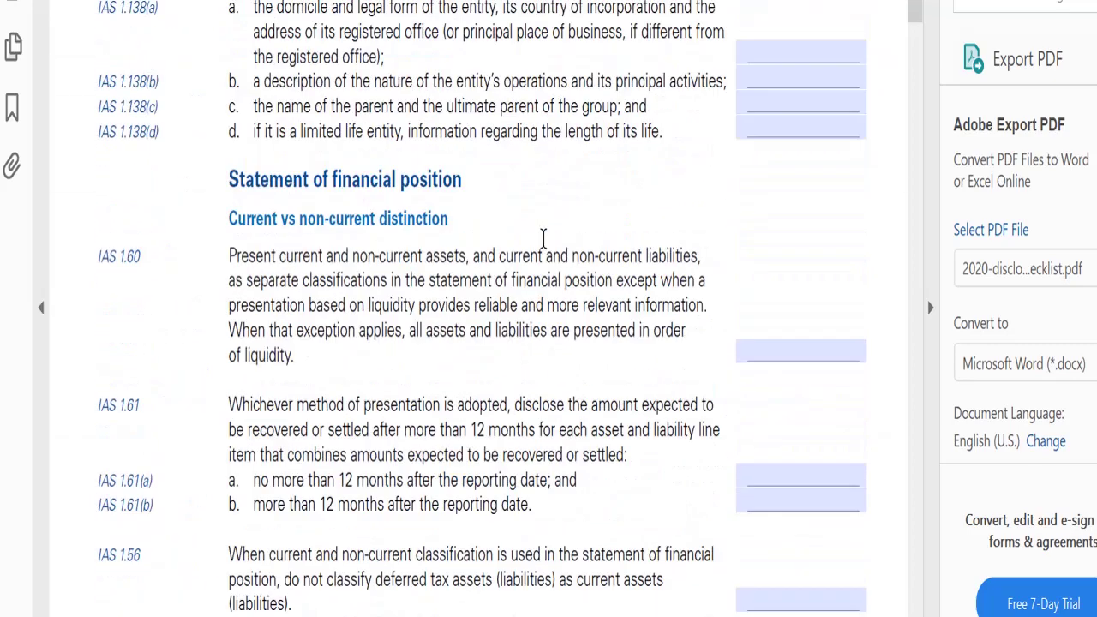
scroll(542, 239, "up", 2)
left_click_drag(231, 338, 460, 383)
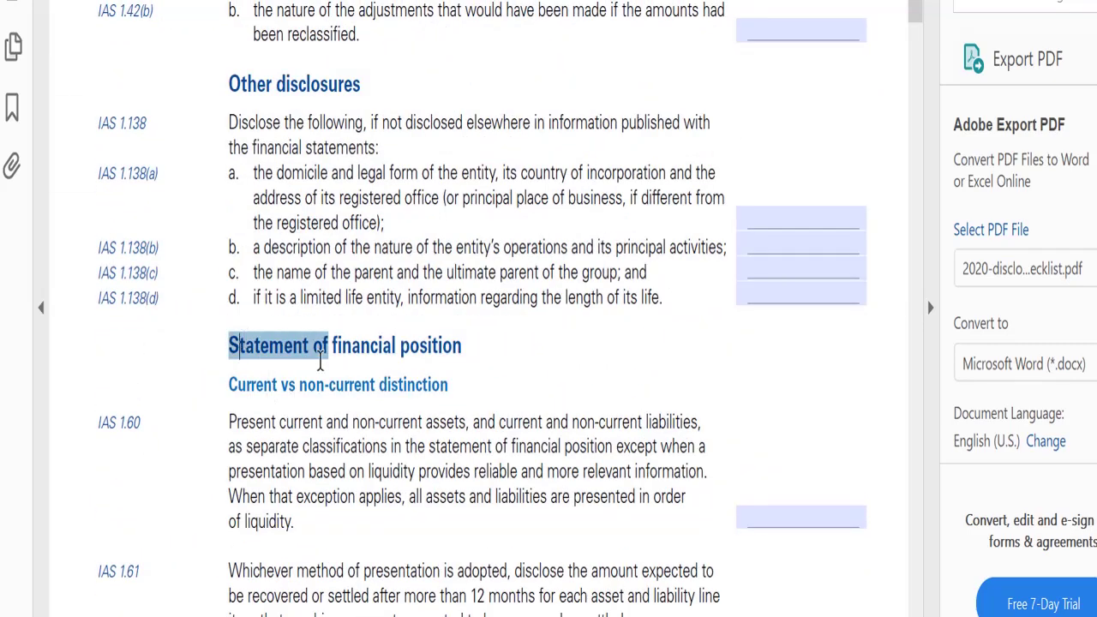
scroll(455, 377, "down", 2)
scroll(454, 386, "down", 4)
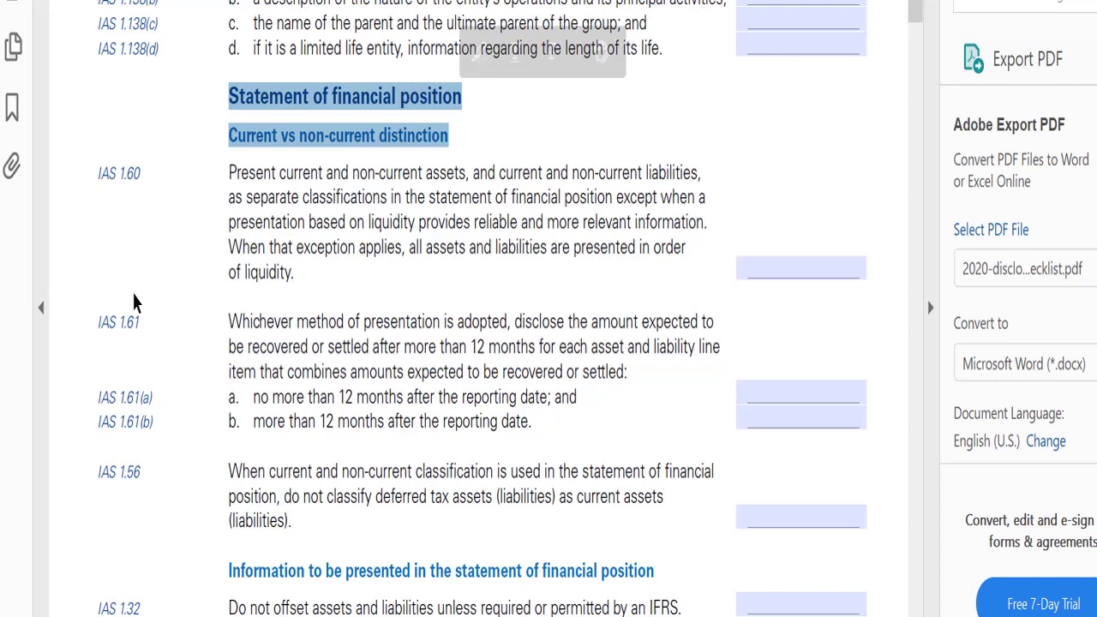
left_click_drag(106, 313, 151, 471)
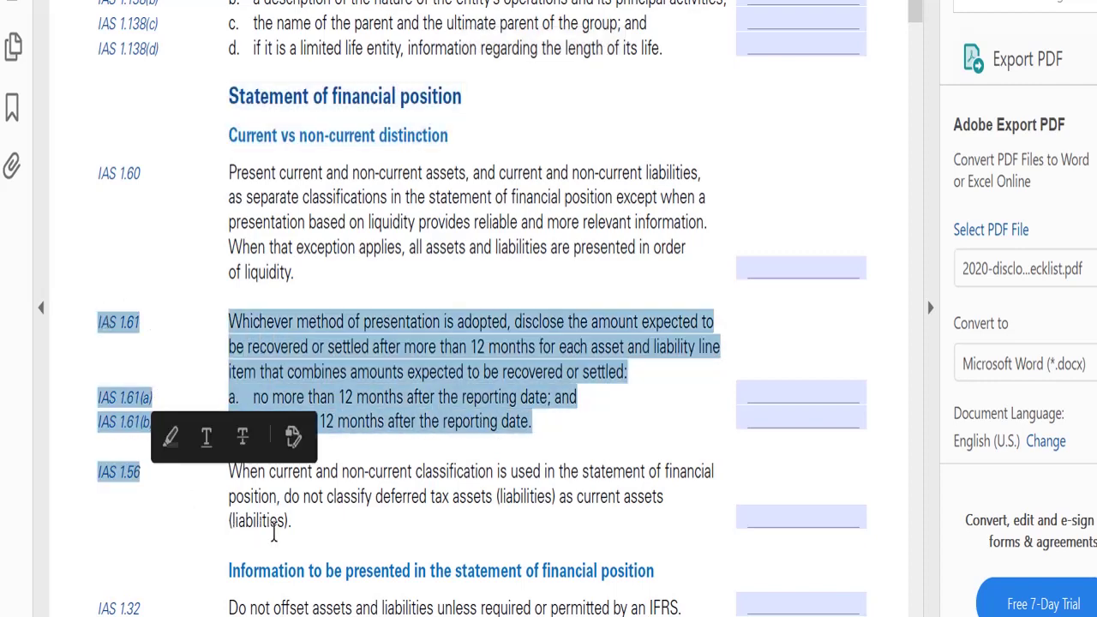
scroll(318, 474, "down", 3)
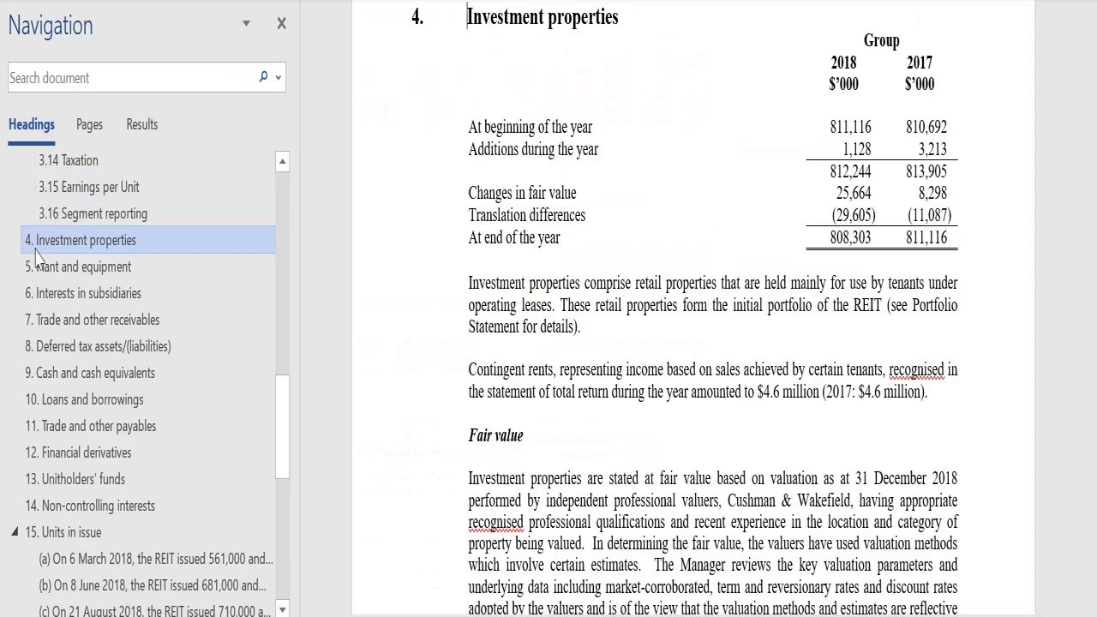
Jump through notes 5 Plant and equipment to 13 Unitholders' funds using the Navigation pane headings
left_click(57, 272)
left_click(61, 293)
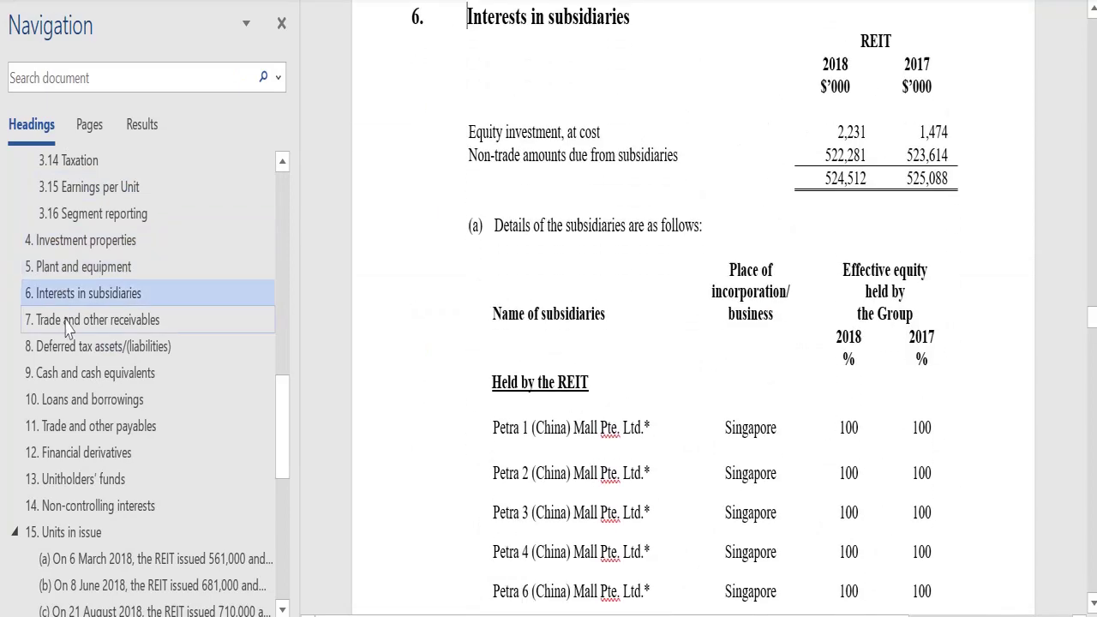
left_click(60, 320)
left_click(60, 346)
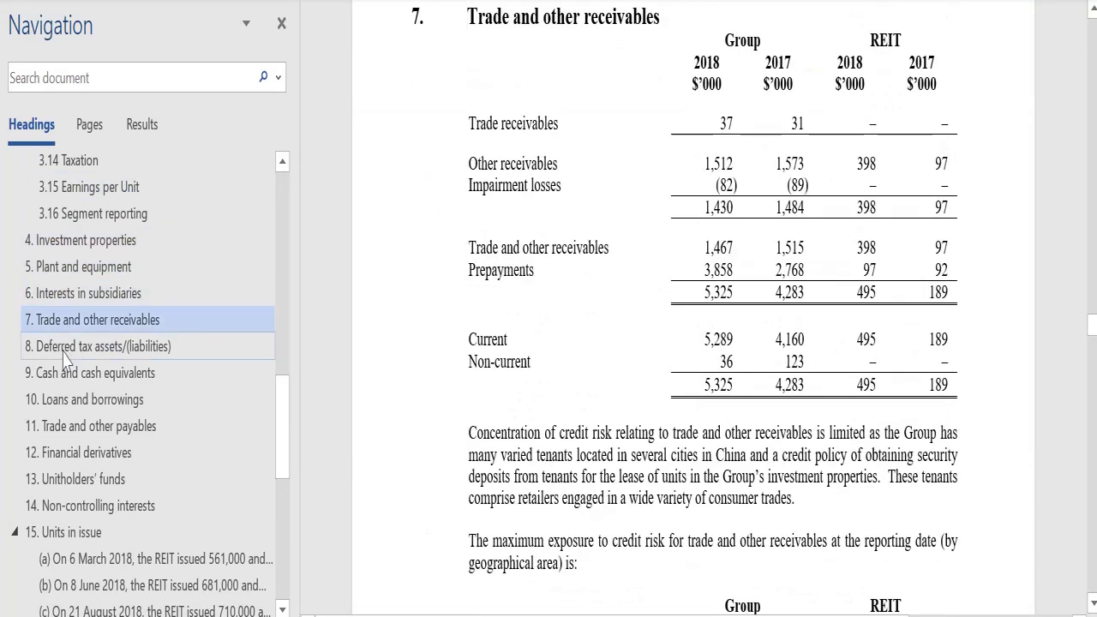
left_click(62, 375)
left_click(81, 399)
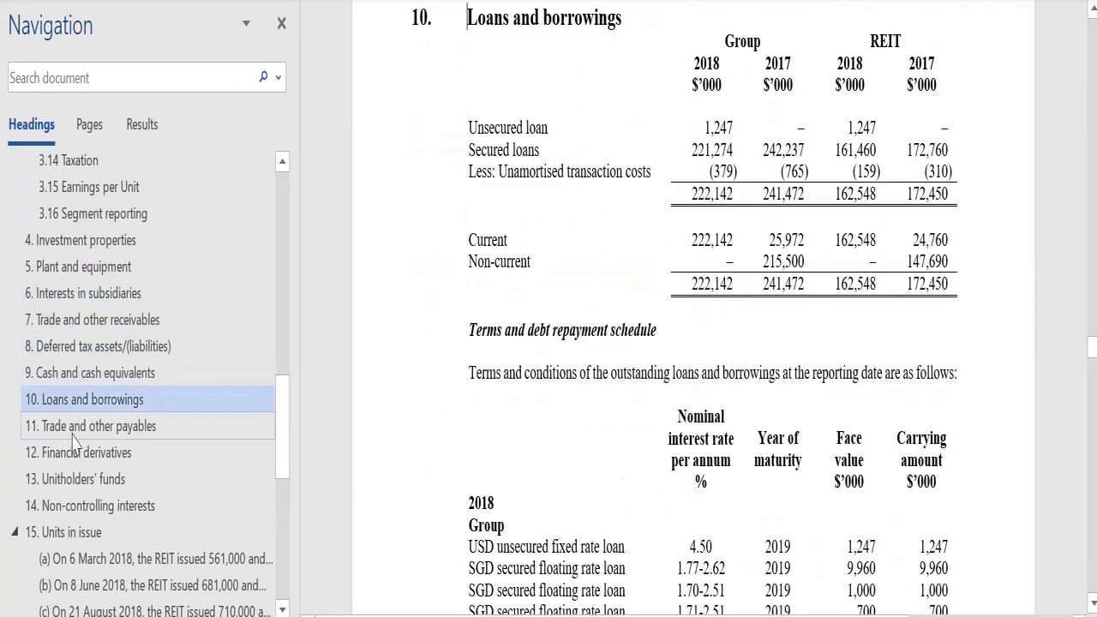
left_click(76, 426)
left_click(75, 457)
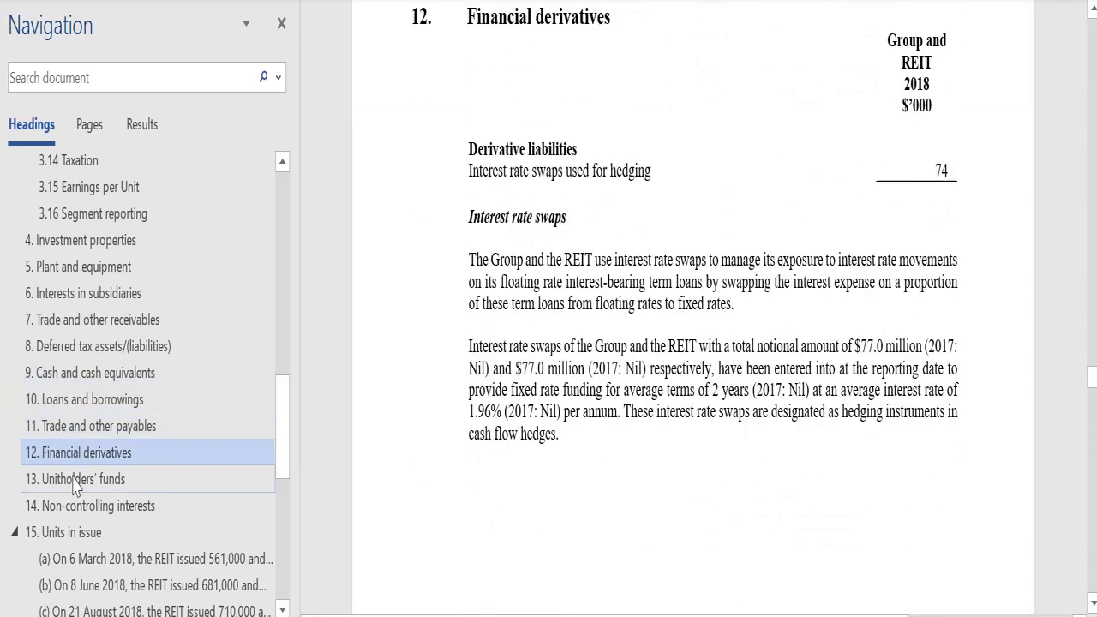
left_click(76, 483)
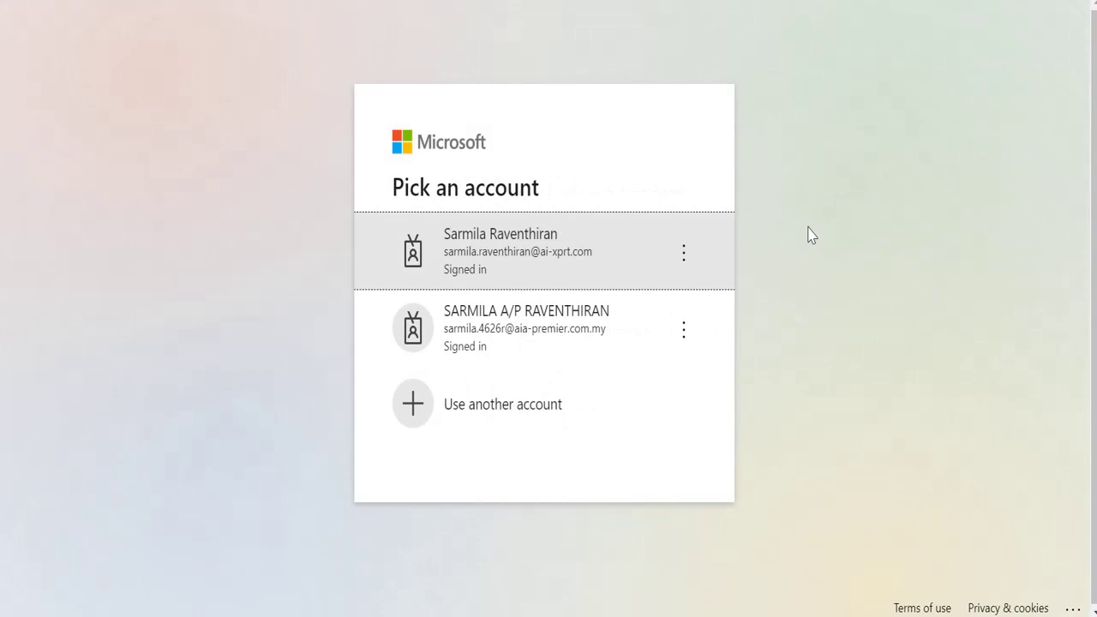
Choose the first work account in the Microsoft Pick an account dialog
left_click(512, 247)
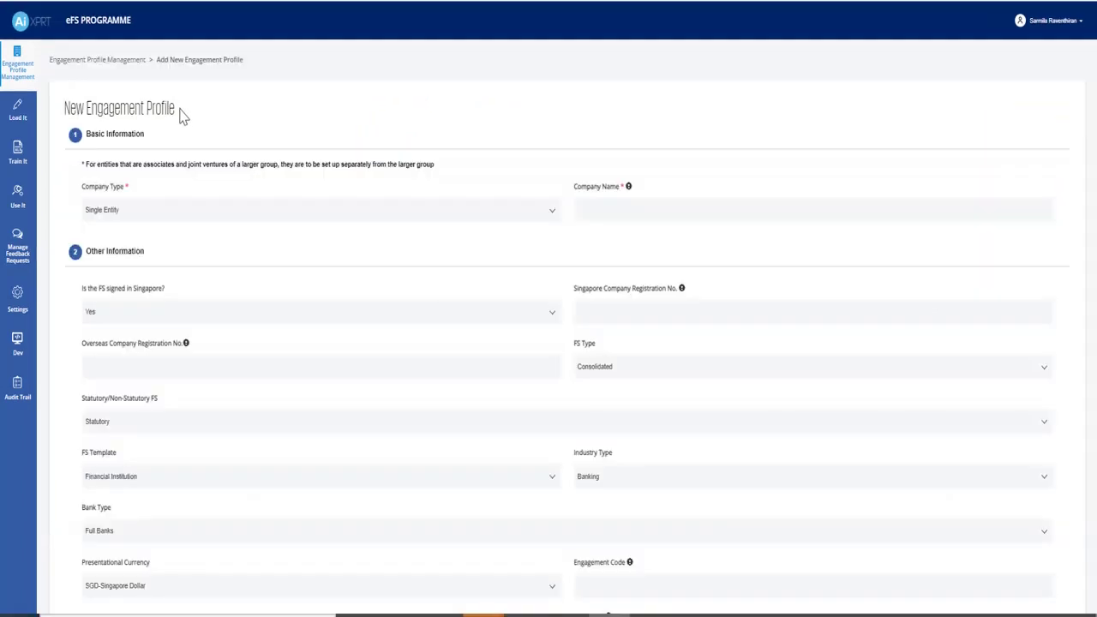
Highlight the New Engagement Profile title and Company Type label, then scroll the form
left_click_drag(178, 110, 65, 108)
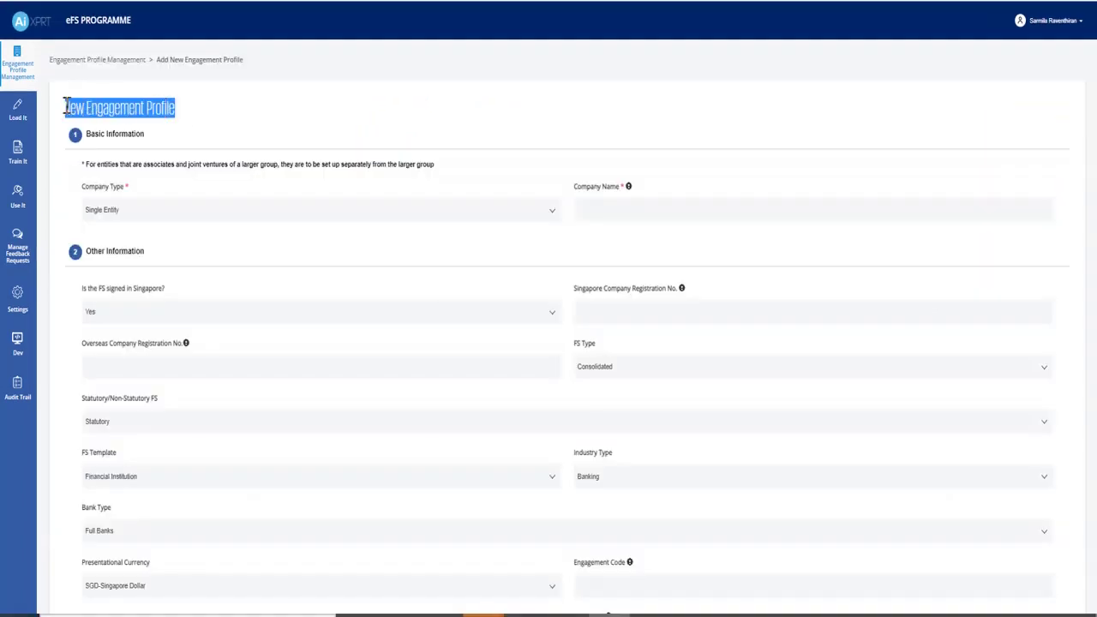
left_click_drag(130, 186, 428, 225)
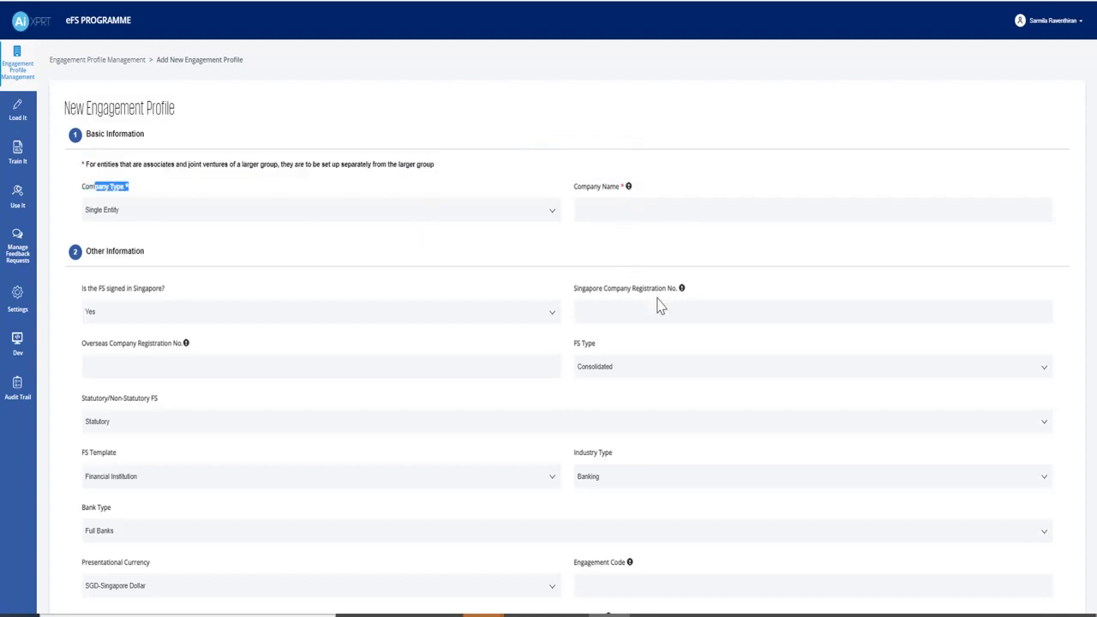
scroll(643, 445, "down", 3)
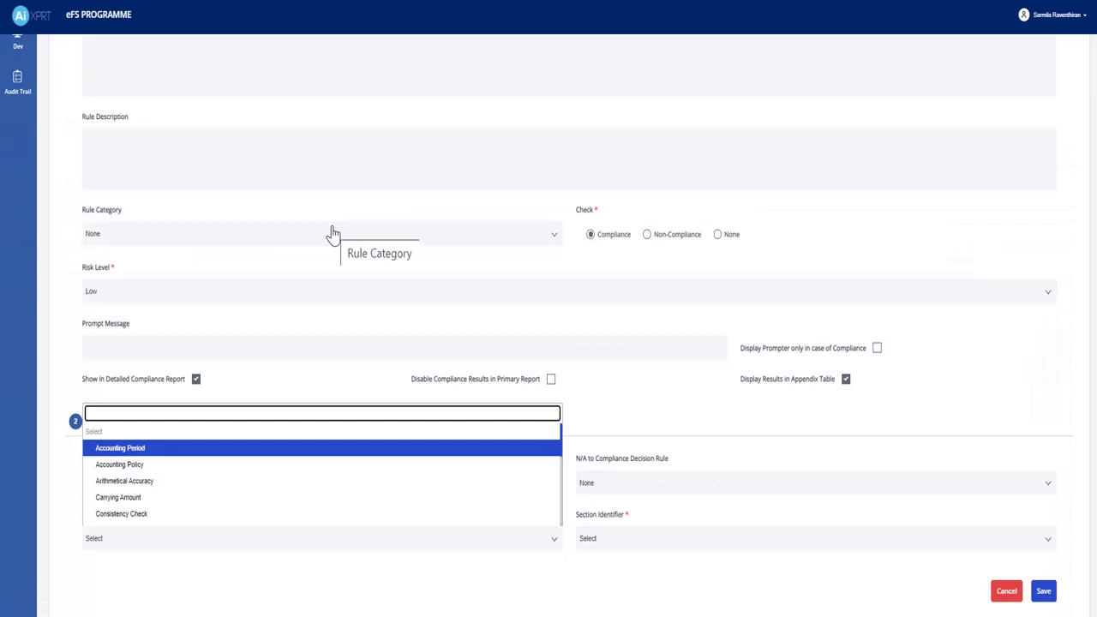
Save the completed IAS 1 16 disclosure rule form
scroll(257, 368, "down", 1)
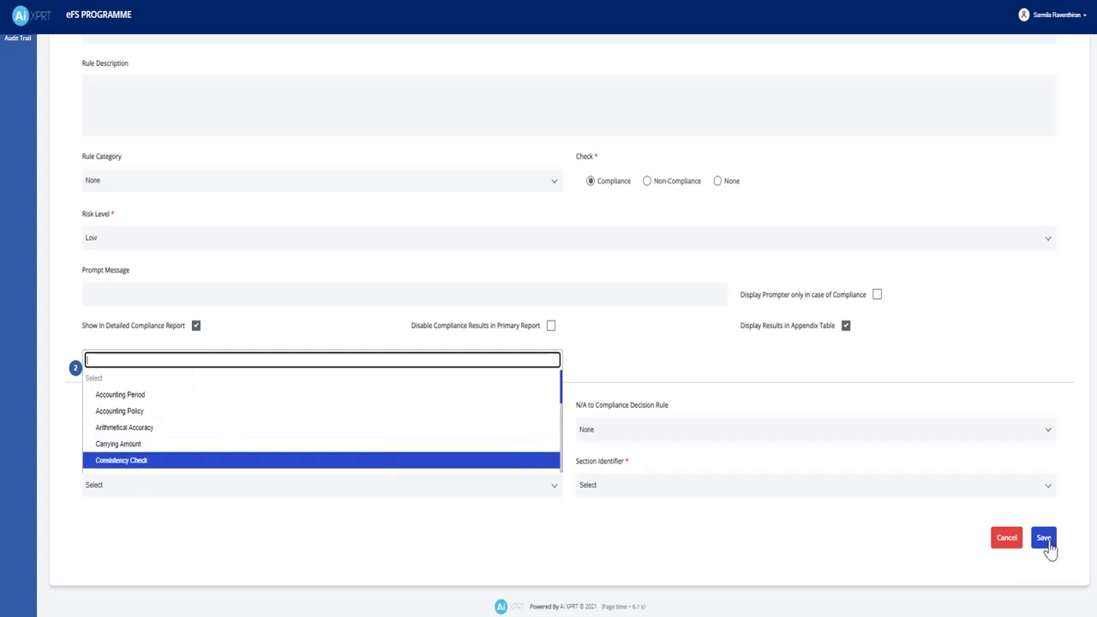
left_click(1046, 548)
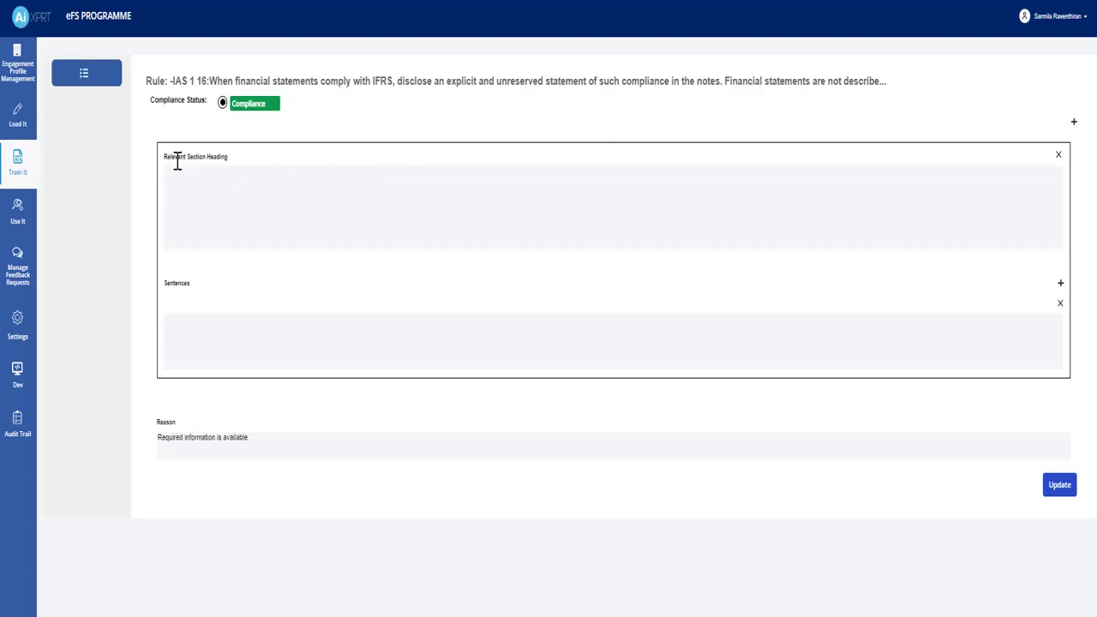
Highlight the Relevant Section Heading and Sentences labels and place the cursor in the heading box
left_click_drag(176, 159, 214, 159)
left_click_drag(191, 283, 163, 283)
left_click(206, 184)
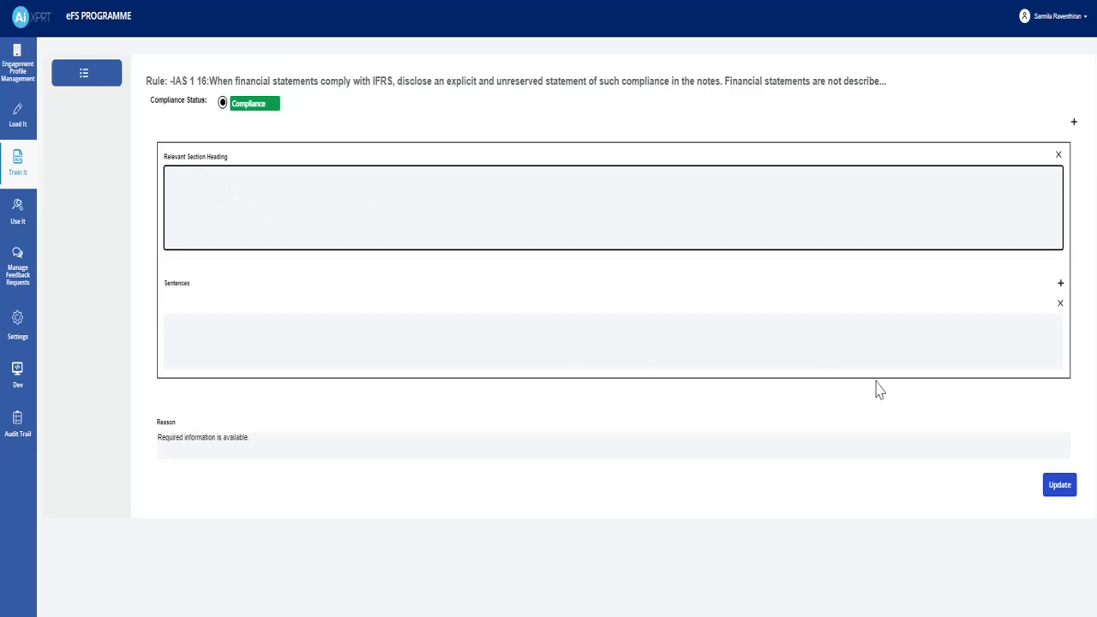
scroll(651, 236, "down", 5)
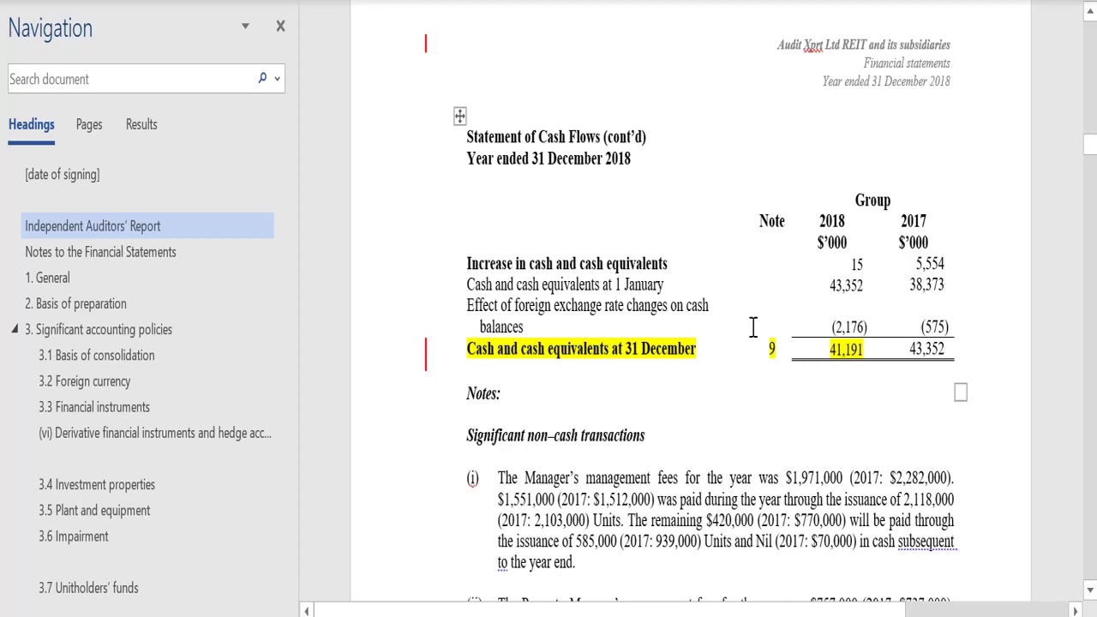
Follow the cash flow statement's cash line to note 9 and briefly select its table header
left_click(770, 349, "ctrl")
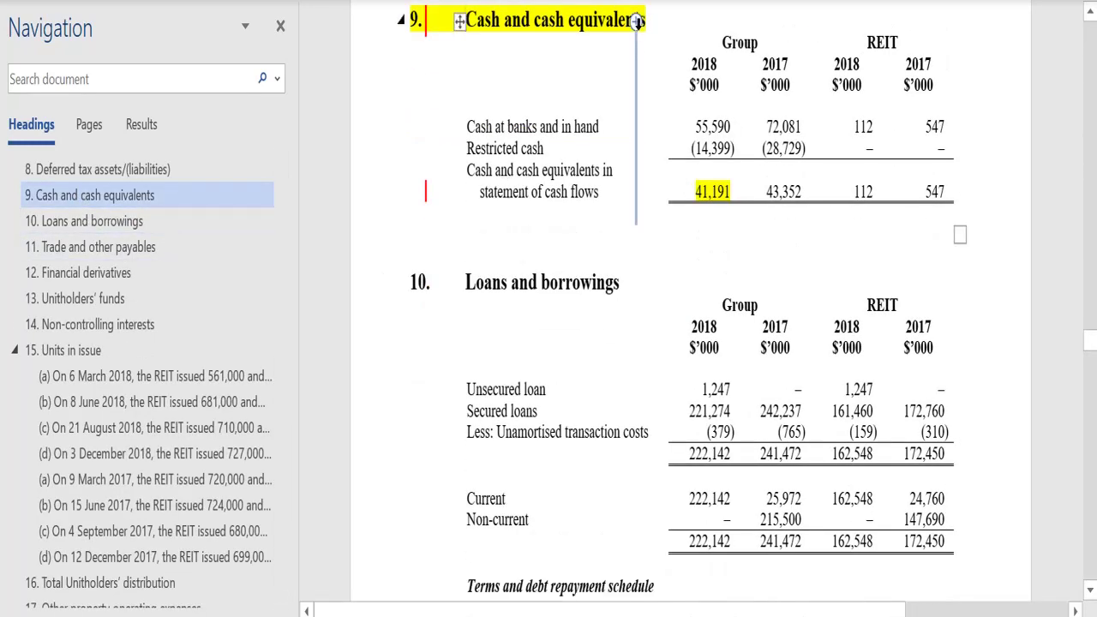
left_click_drag(647, 20, 480, 39)
left_click(437, 32)
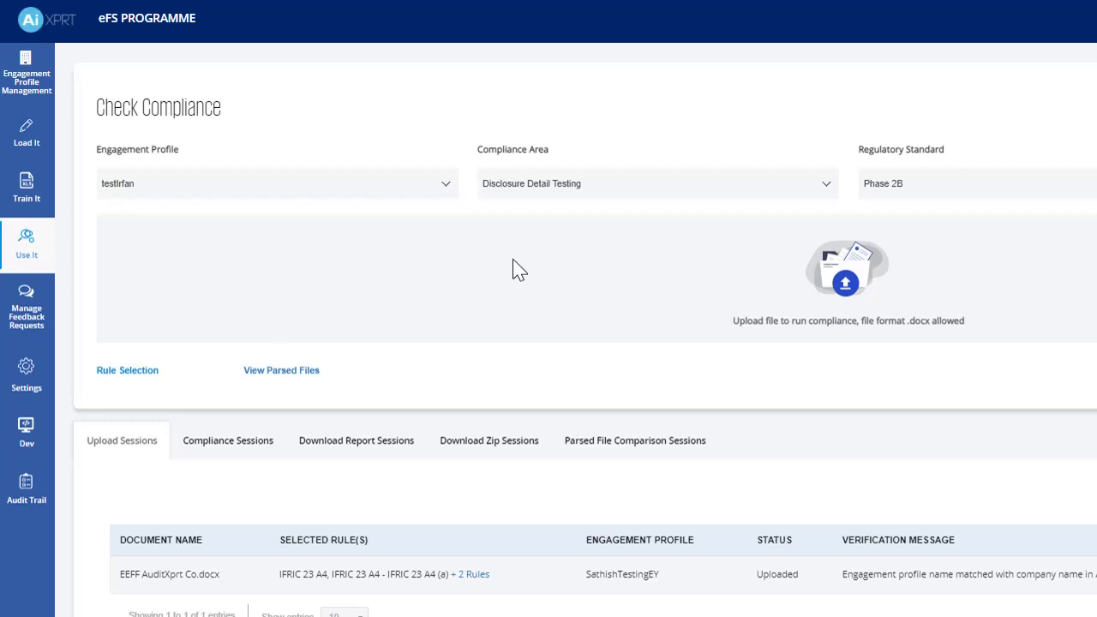
Open Rule Selection to pick the rules for the testIrfan Phase 2B compliance check
left_click(114, 370)
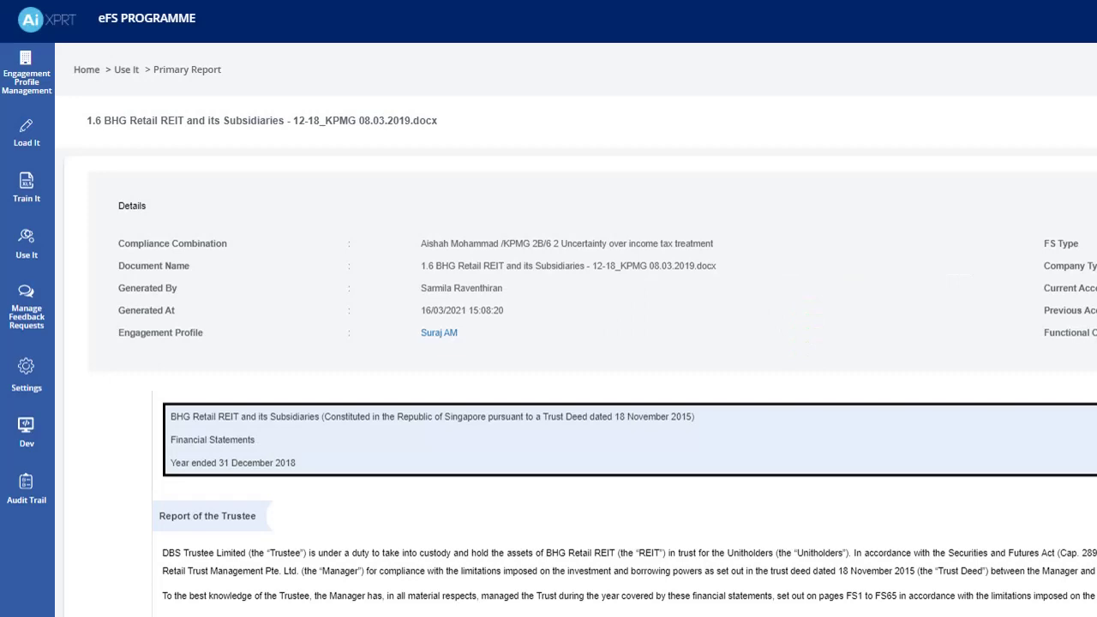
Scroll through the Micro-Mechanics primary report's highlighted text and tables
scroll(960, 477, "down", 1)
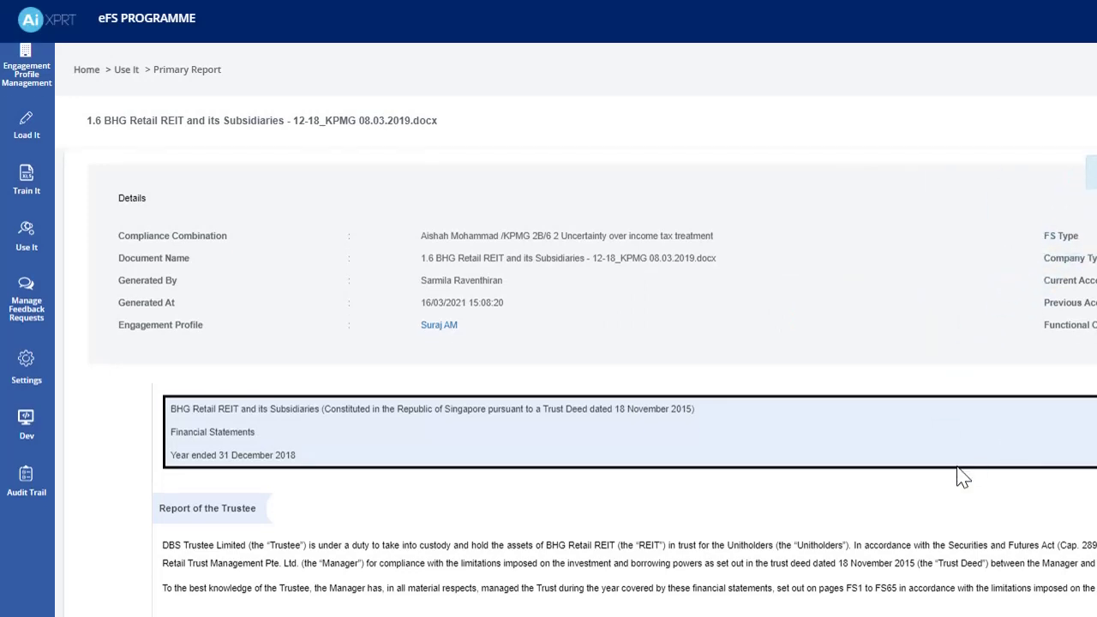
scroll(960, 477, "down", 5)
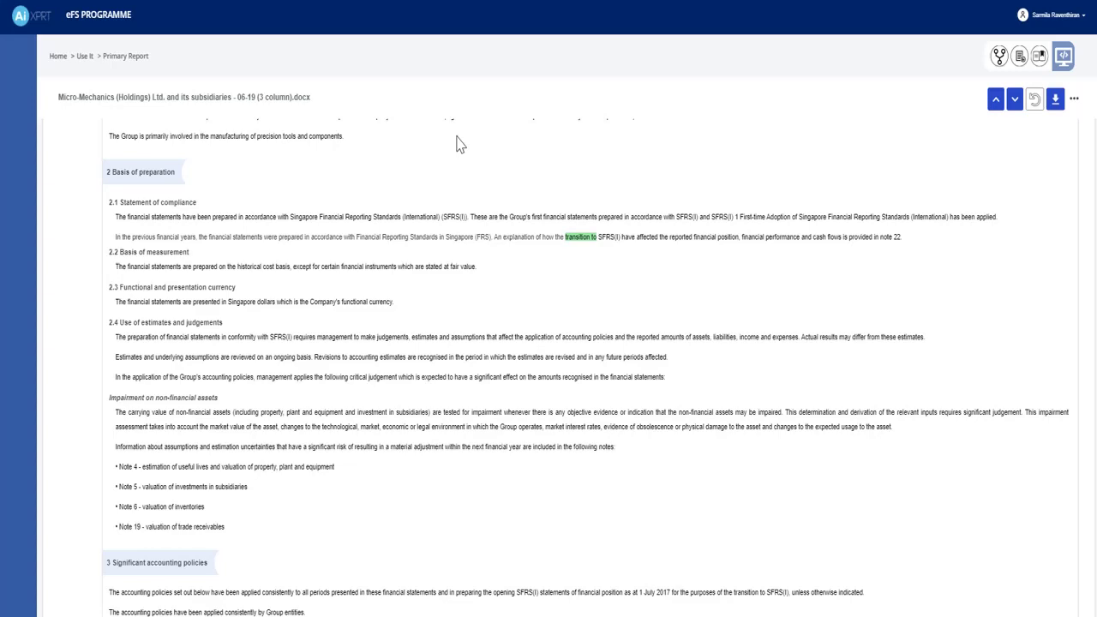
scroll(463, 164, "down", 2)
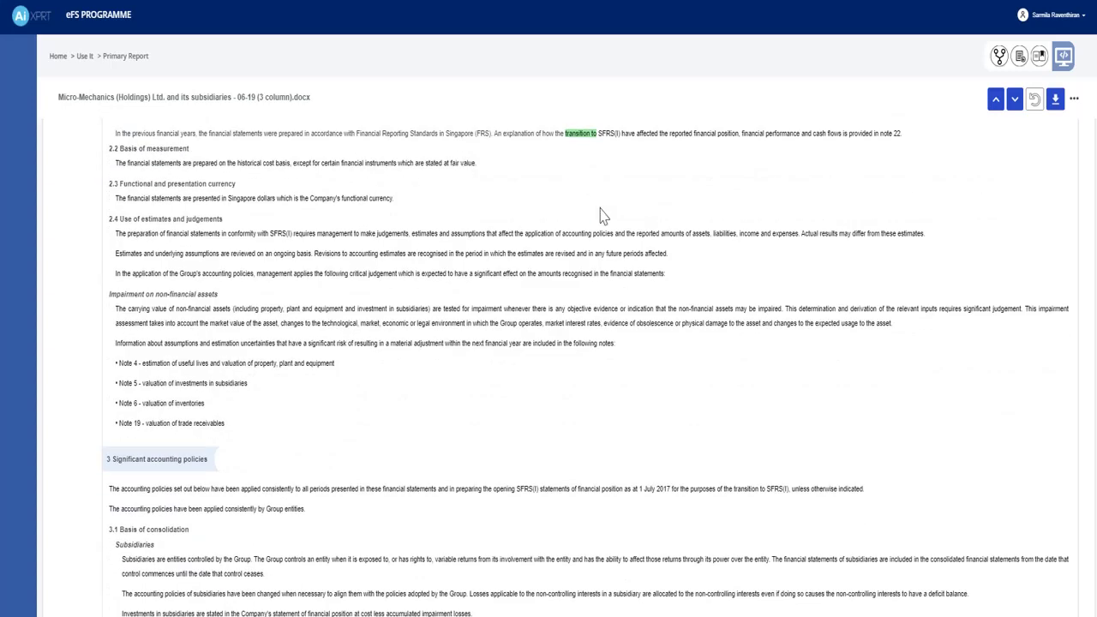
scroll(473, 283, "down", 2)
scroll(474, 294, "down", 4)
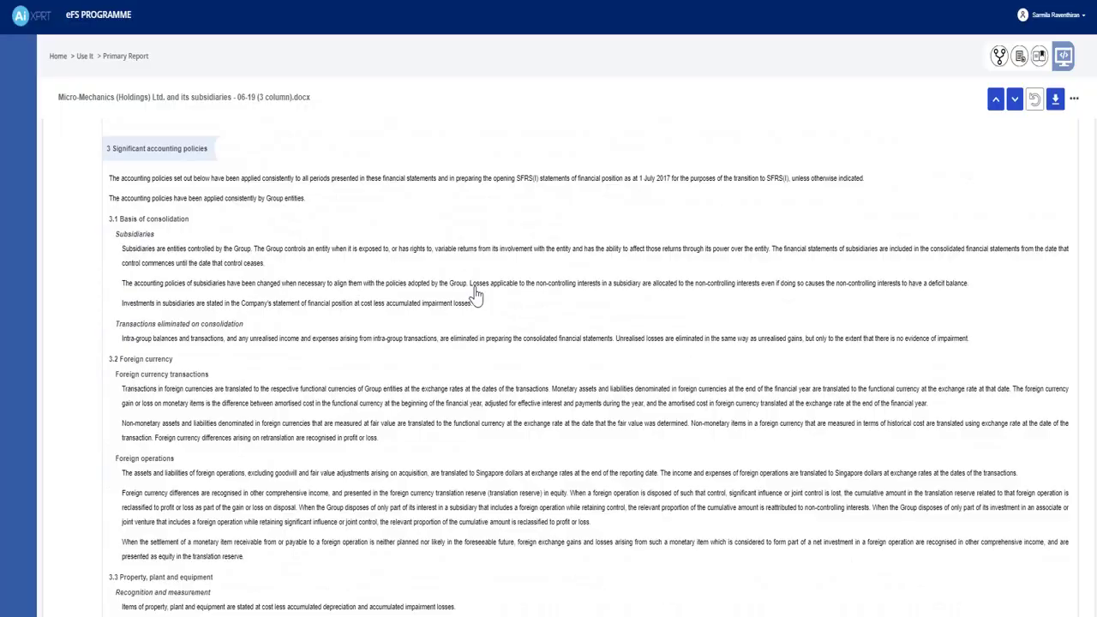
scroll(476, 294, "down", 3)
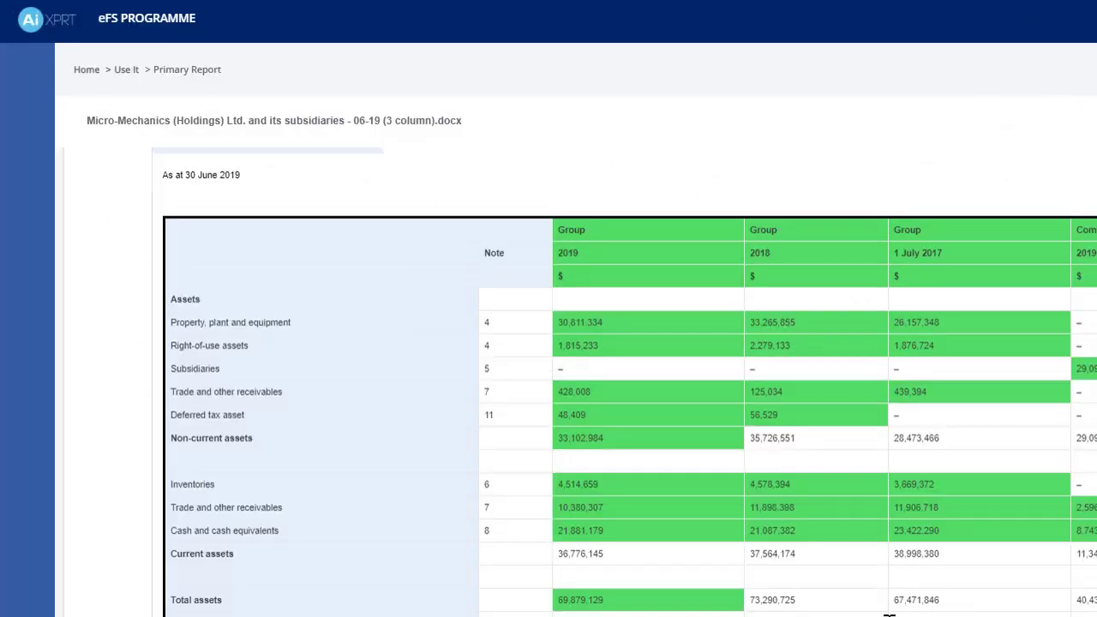
scroll(624, 368, "down", 3)
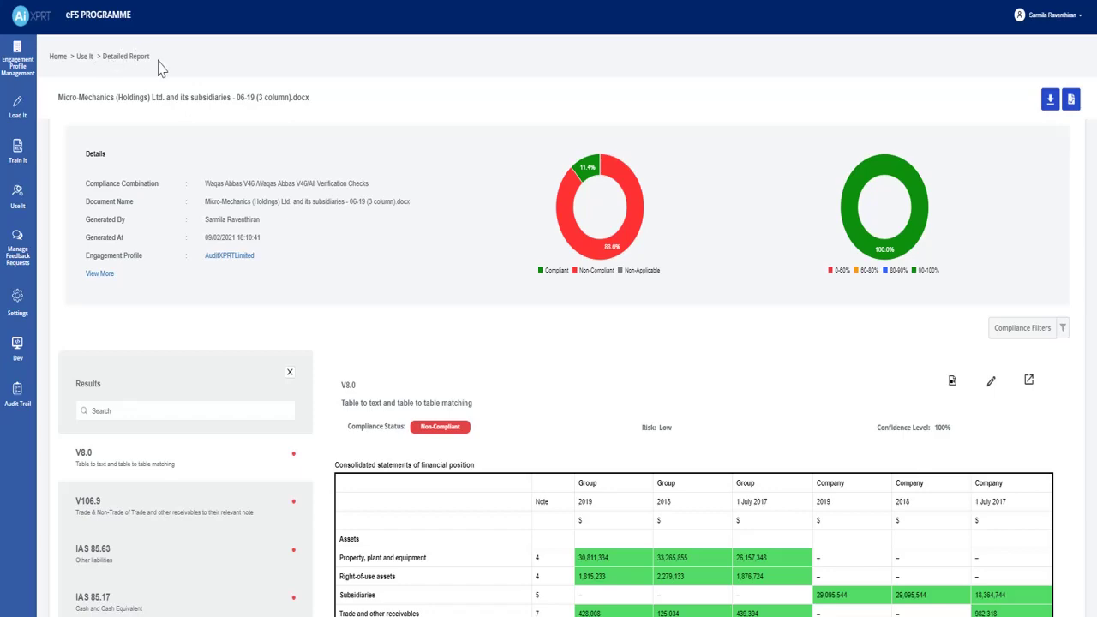
Review the V8.0 detailed matching table, then open expert feedback on the V8.0 result
scroll(203, 318, "down", 4)
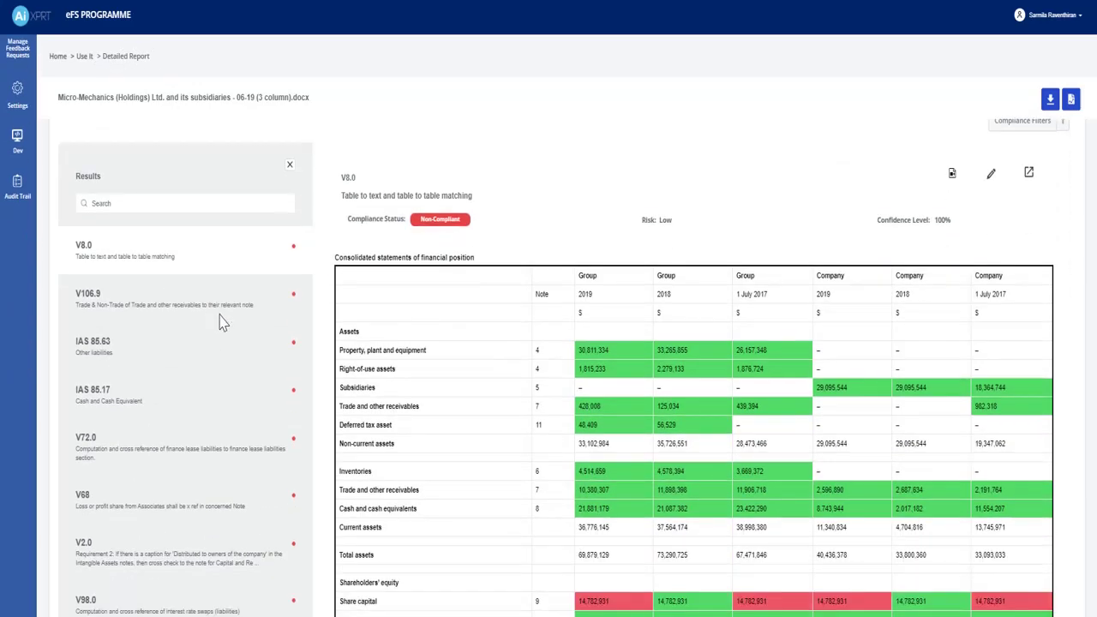
scroll(220, 318, "down", 2)
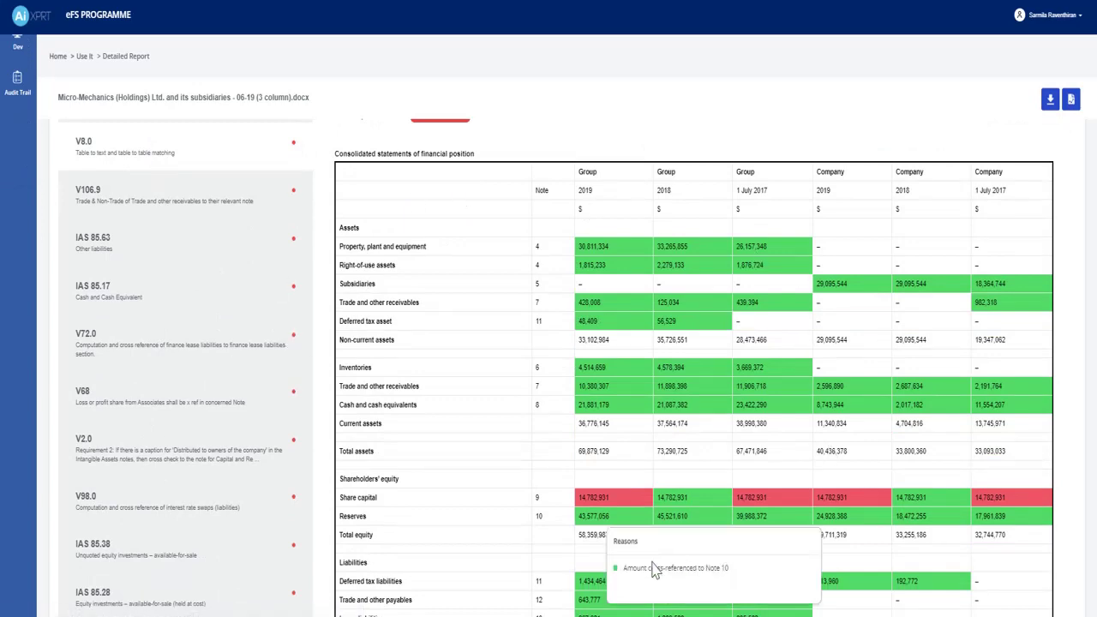
scroll(470, 277, "down", 1)
scroll(470, 276, "down", 5)
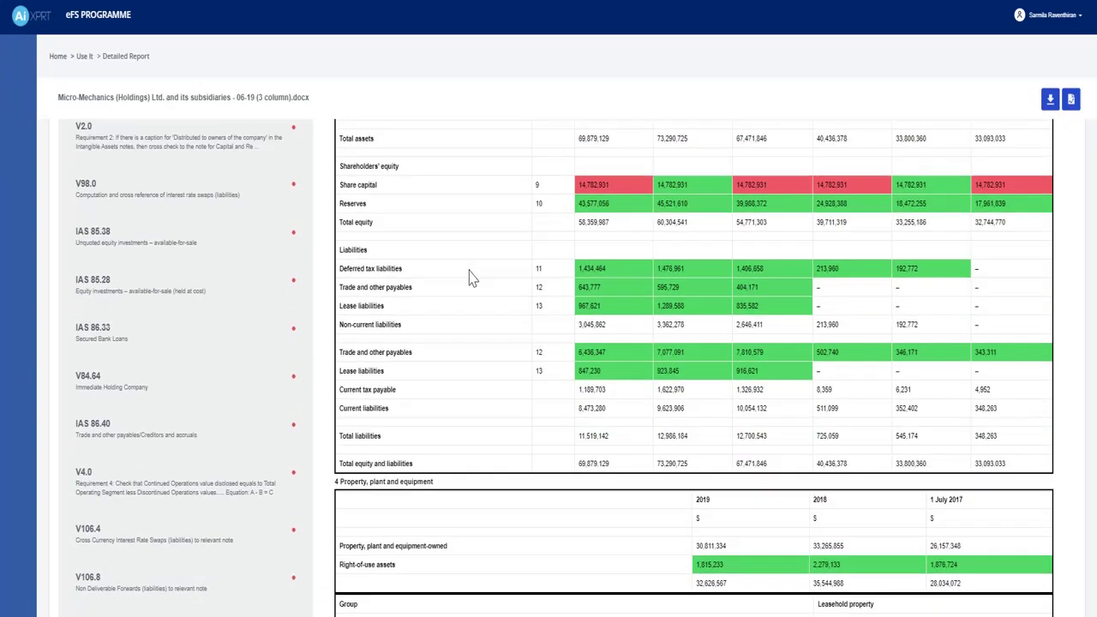
scroll(470, 277, "down", 2)
scroll(469, 276, "down", 3)
scroll(470, 269, "up", 2)
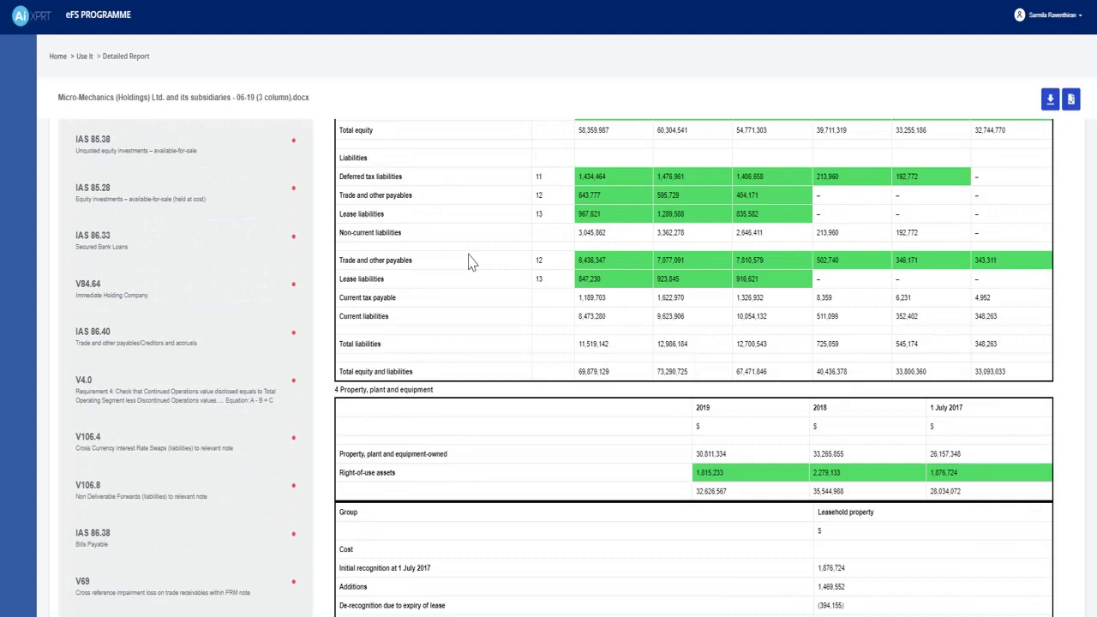
scroll(470, 261, "up", 3)
scroll(470, 261, "up", 5)
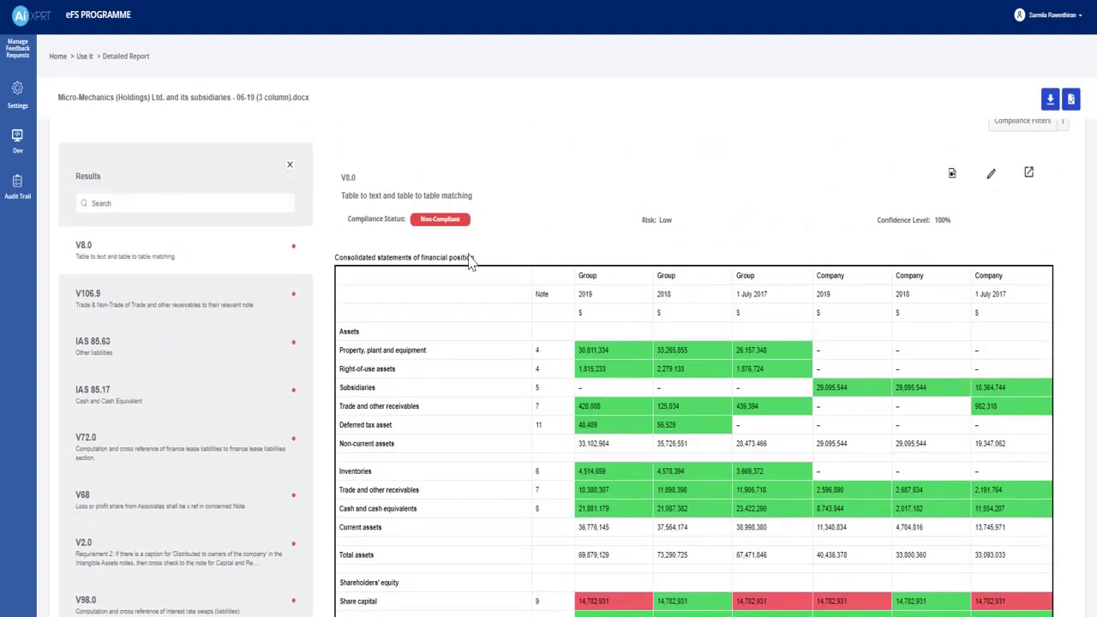
left_click(990, 180)
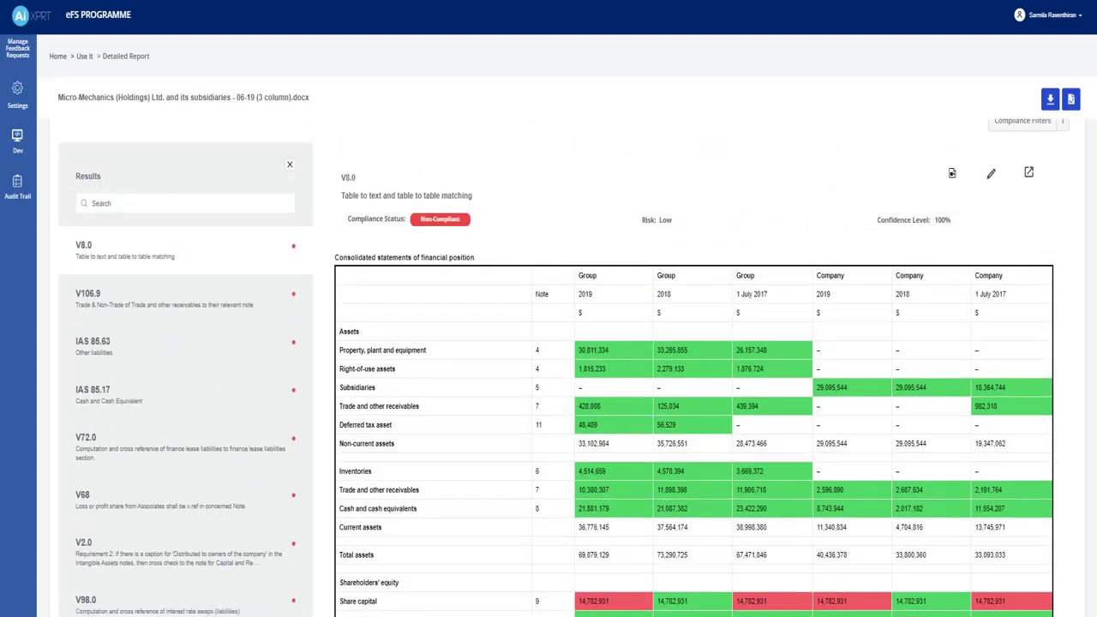